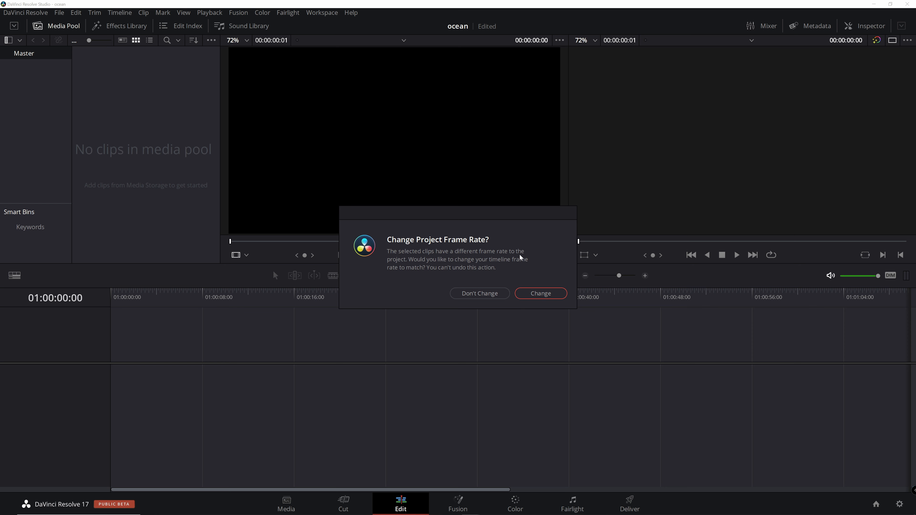
# Change the project frame rate to match the imported clips and preview the clips in the media pool.
pyautogui.click(537, 292)
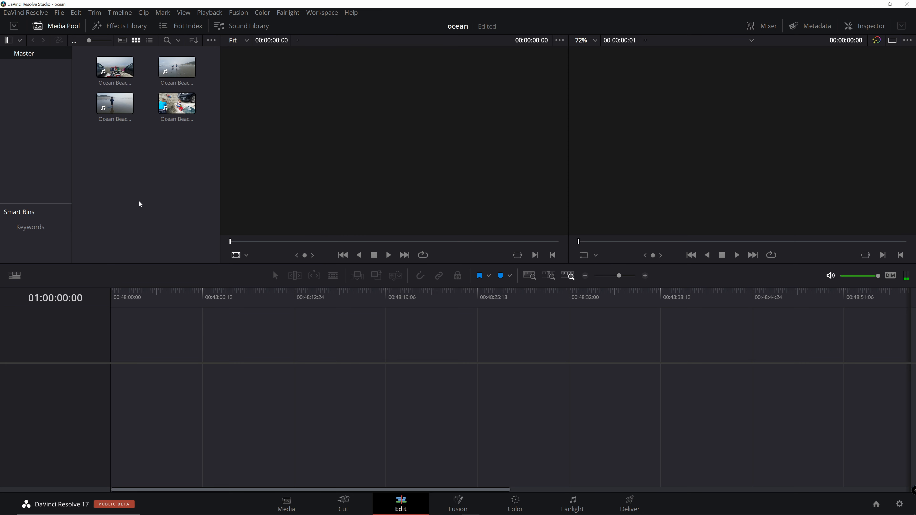
pyautogui.click(96, 65)
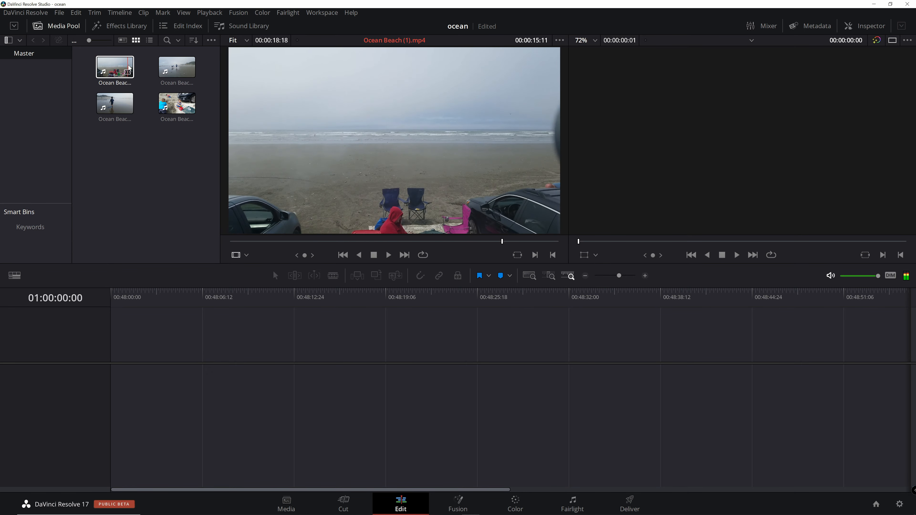
pyautogui.click(151, 70)
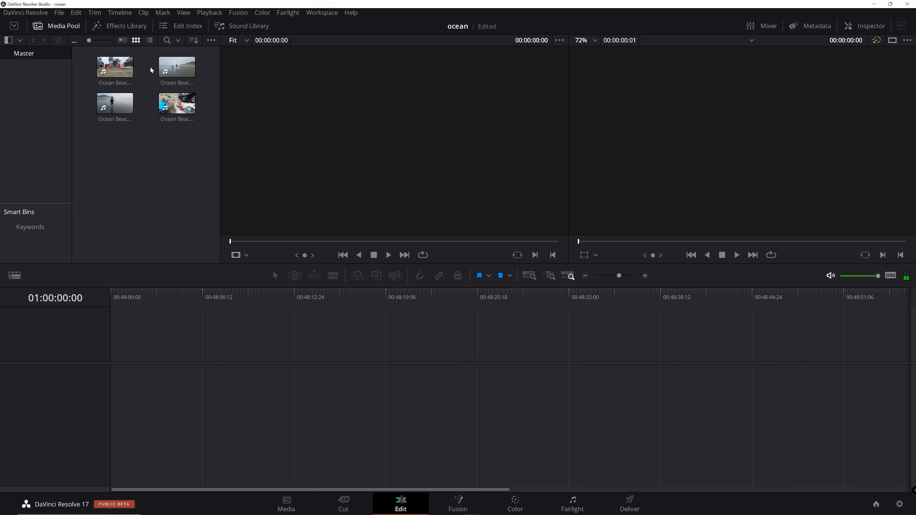
pyautogui.click(169, 104)
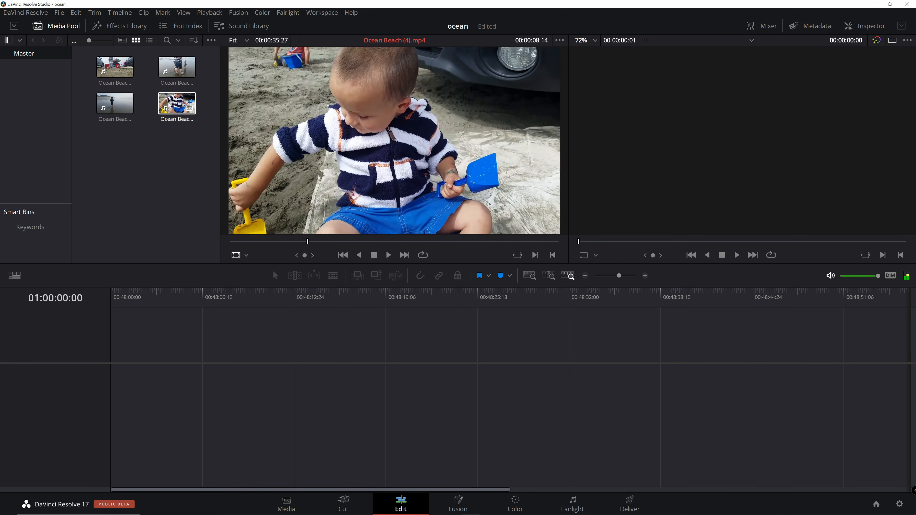
pyautogui.click(166, 175)
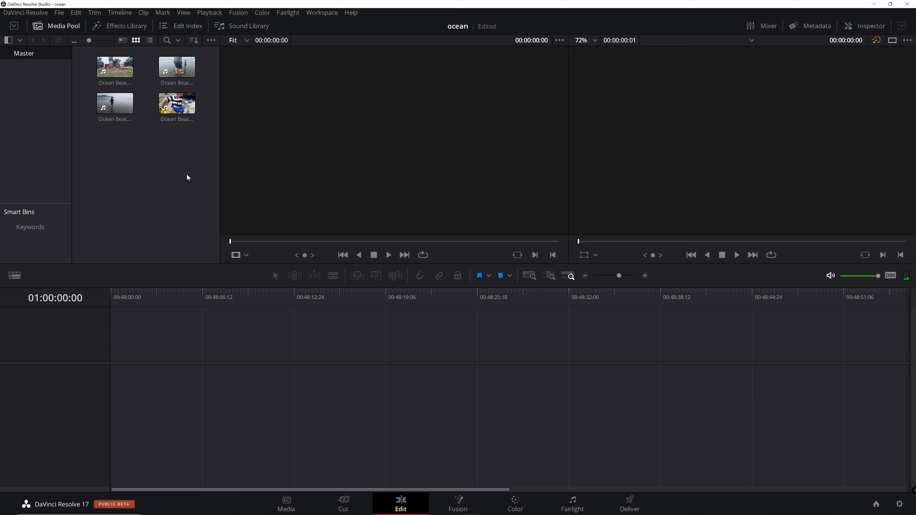
# Place all four Ocean Beach clips in sequence at the start of a new timeline.
pyautogui.moveTo(114, 69); pyautogui.dragTo(118, 390)
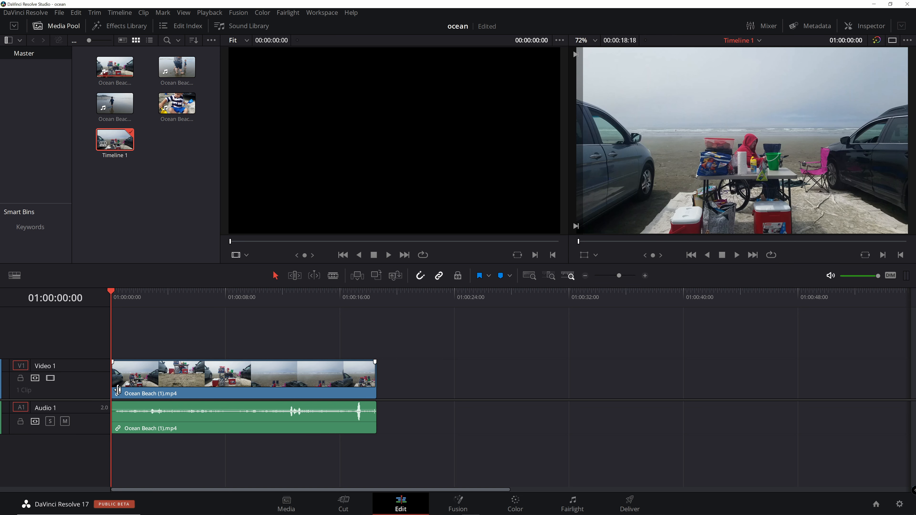
pyautogui.hotkey('ctrl', 'z')
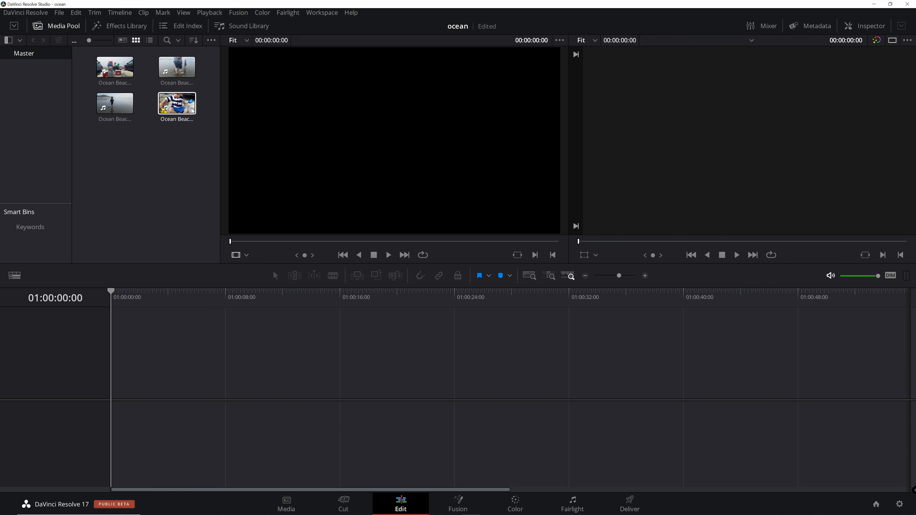
pyautogui.moveTo(212, 54); pyautogui.dragTo(109, 134)
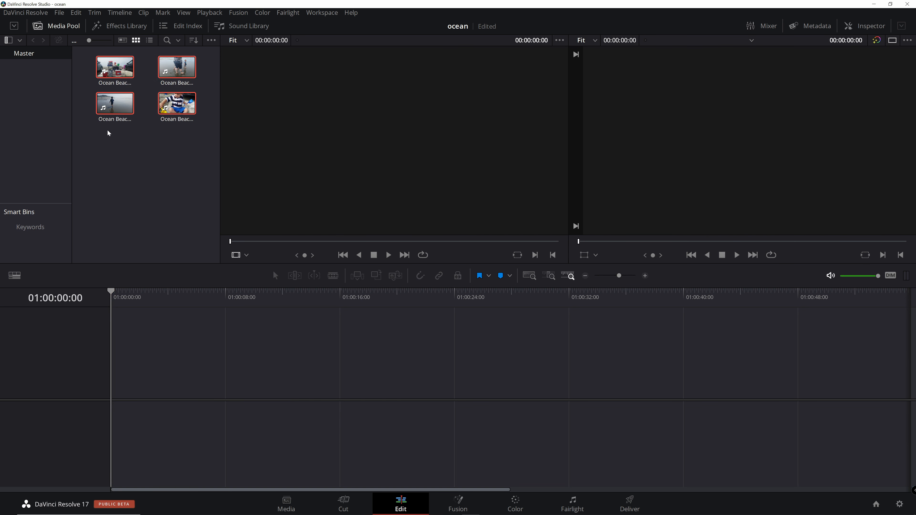
pyautogui.moveTo(114, 75); pyautogui.dragTo(114, 395)
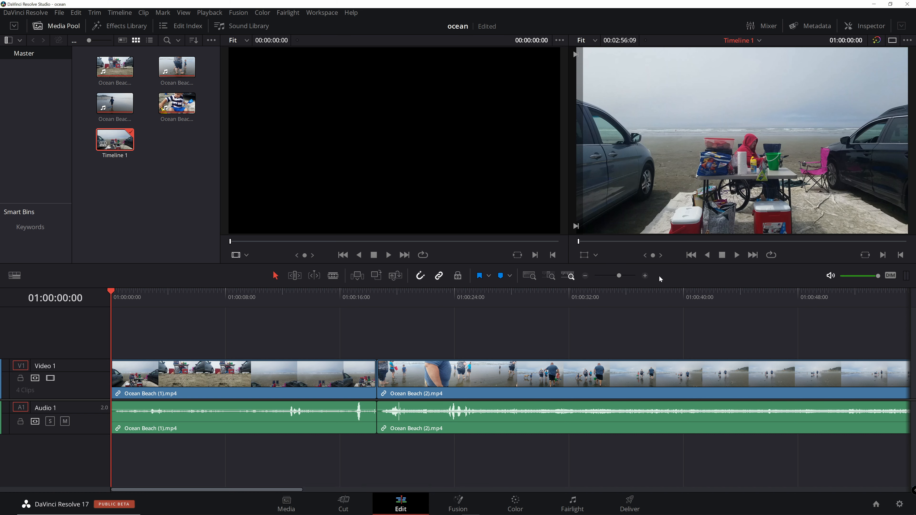
# Examine the clip sequence on the timeline at closer and wider zoom levels and along its full length.
pyautogui.click(586, 276)
pyautogui.click(585, 276)
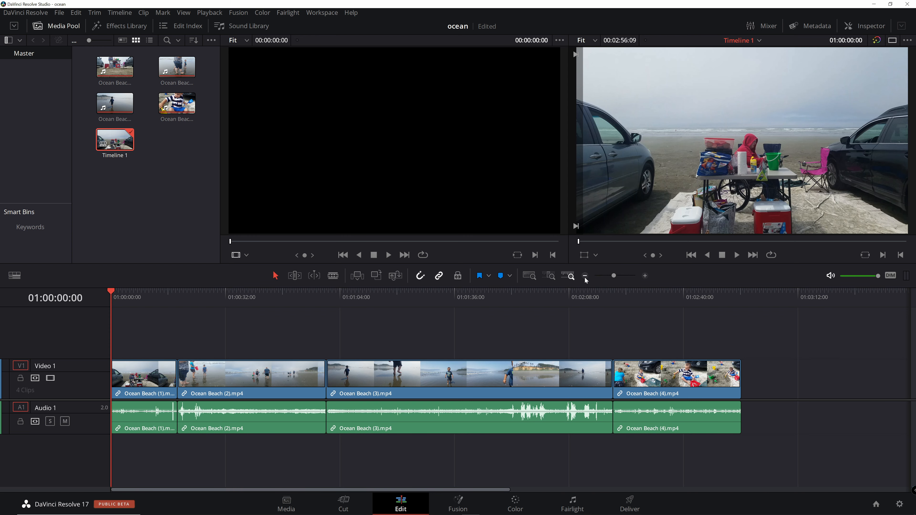
pyautogui.click(585, 276)
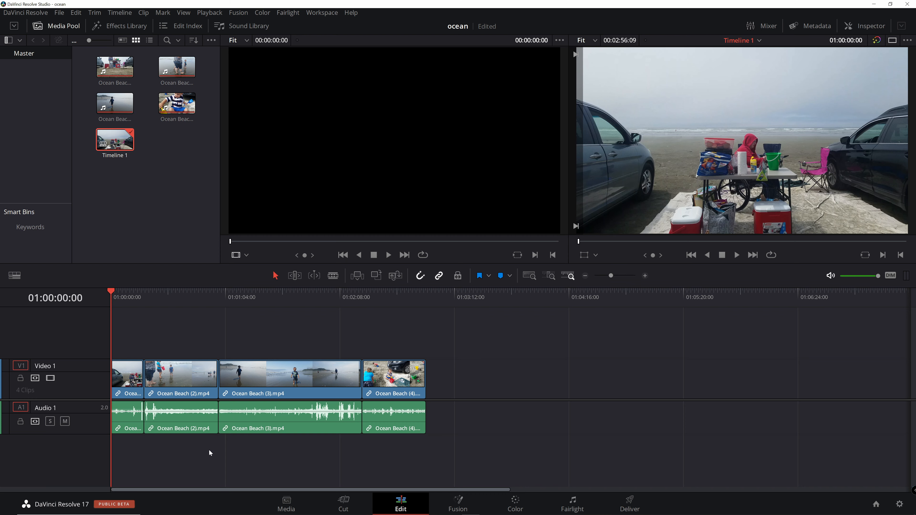
pyautogui.click(645, 276)
pyautogui.click(645, 276)
pyautogui.click(645, 276)
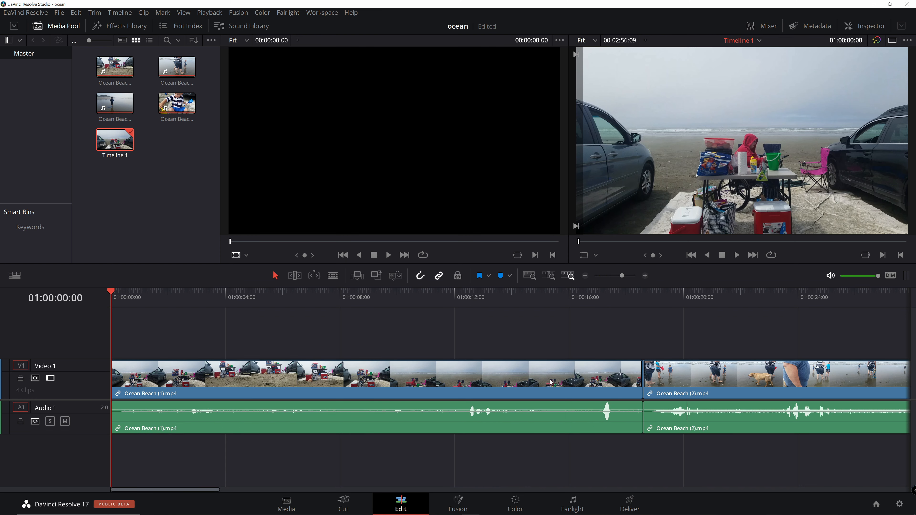
pyautogui.moveTo(212, 490); pyautogui.dragTo(191, 485)
pyautogui.moveTo(204, 490); pyautogui.dragTo(478, 490)
pyautogui.click(588, 276)
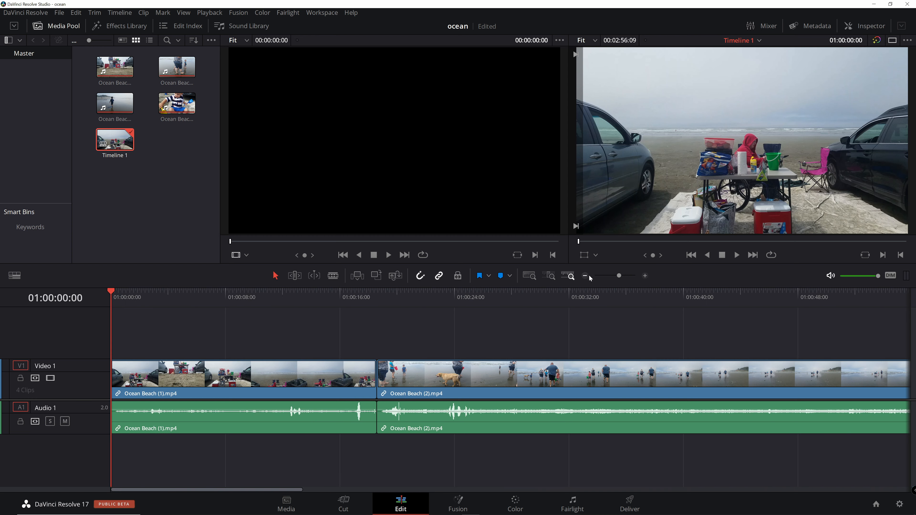
pyautogui.click(588, 276)
pyautogui.click(589, 276)
pyautogui.click(588, 275)
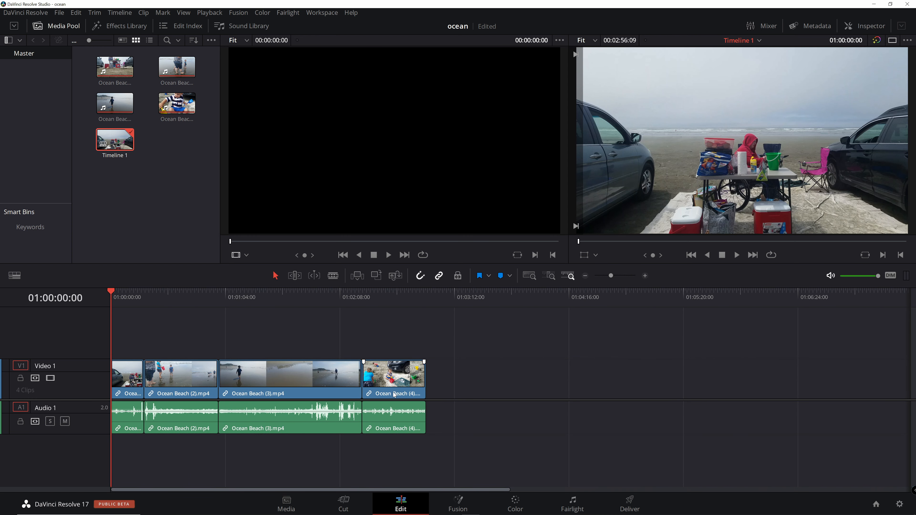
# Move the Ocean Beach (4) clip about 20 seconds later on the timeline and return it against the end of Ocean Beach (3).
pyautogui.click(377, 377)
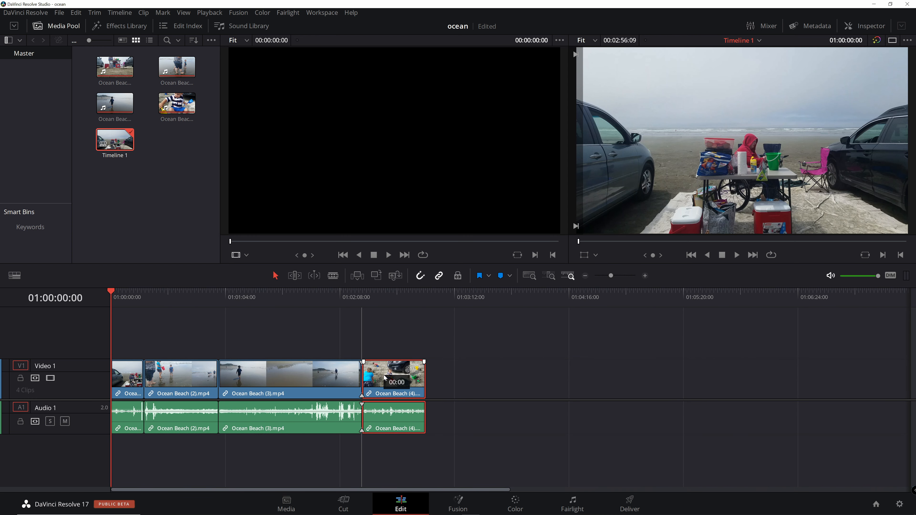
pyautogui.moveTo(379, 377); pyautogui.dragTo(414, 377)
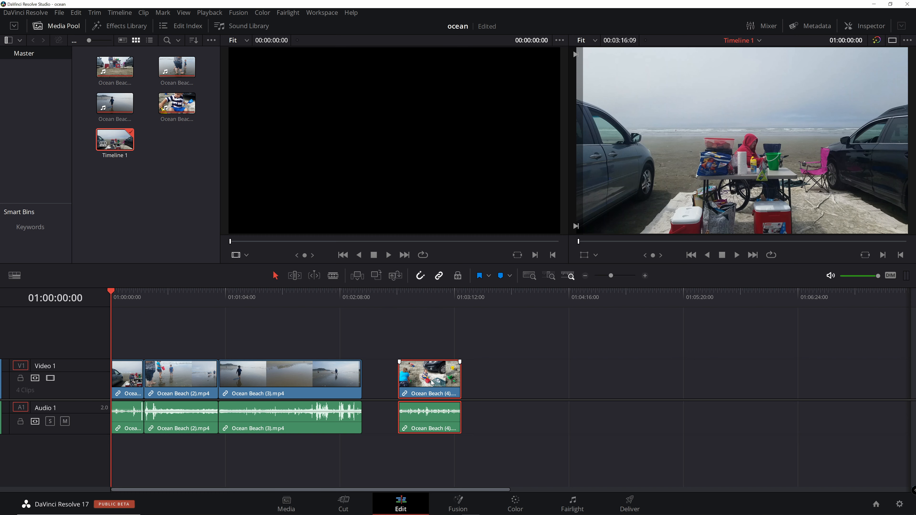
pyautogui.moveTo(431, 382); pyautogui.dragTo(400, 383)
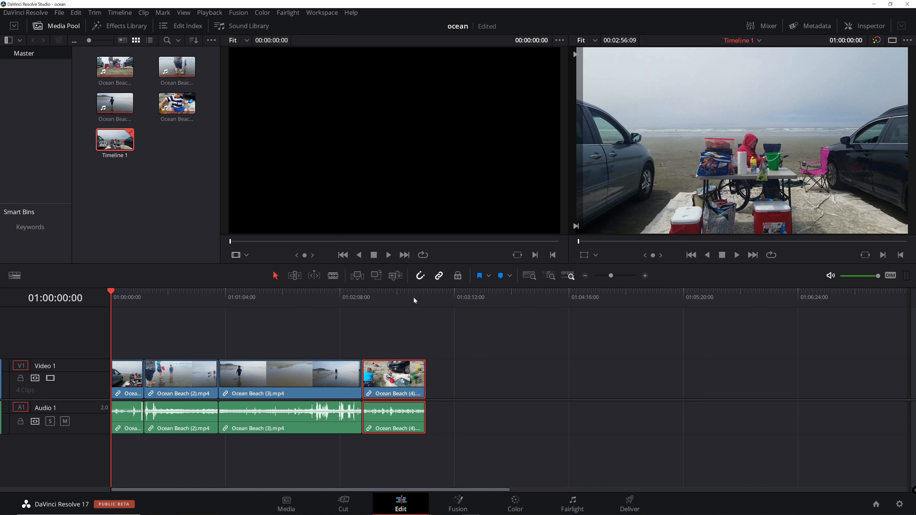
# Shift Ocean Beach (4) slightly away from its neighbour with snapping off, and rejoin it with snapping on.
pyautogui.click(420, 276)
pyautogui.moveTo(383, 380)
pyautogui.mouseDown()
pyautogui.moveTo(439, 382)
pyautogui.moveTo(347, 389)
pyautogui.moveTo(402, 397)
pyautogui.moveTo(384, 397)
pyautogui.mouseUp()
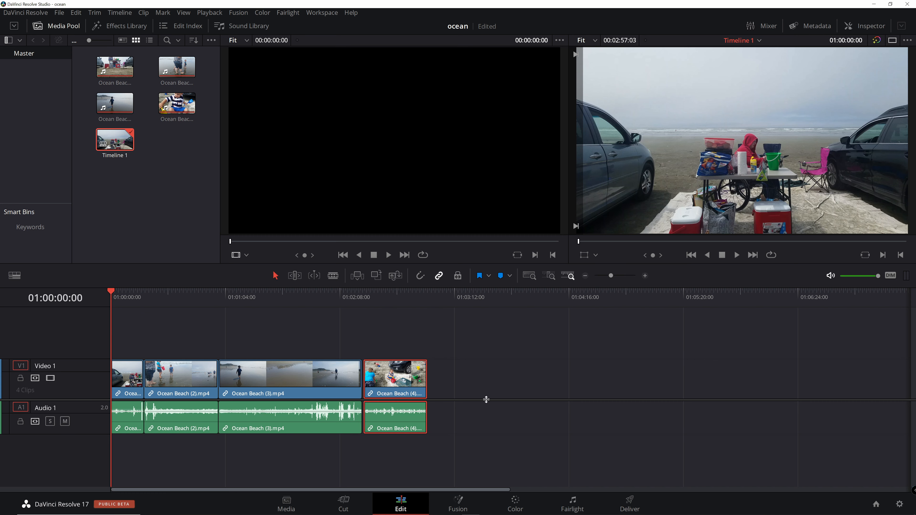
pyautogui.click(419, 278)
pyautogui.moveTo(386, 380); pyautogui.dragTo(385, 381)
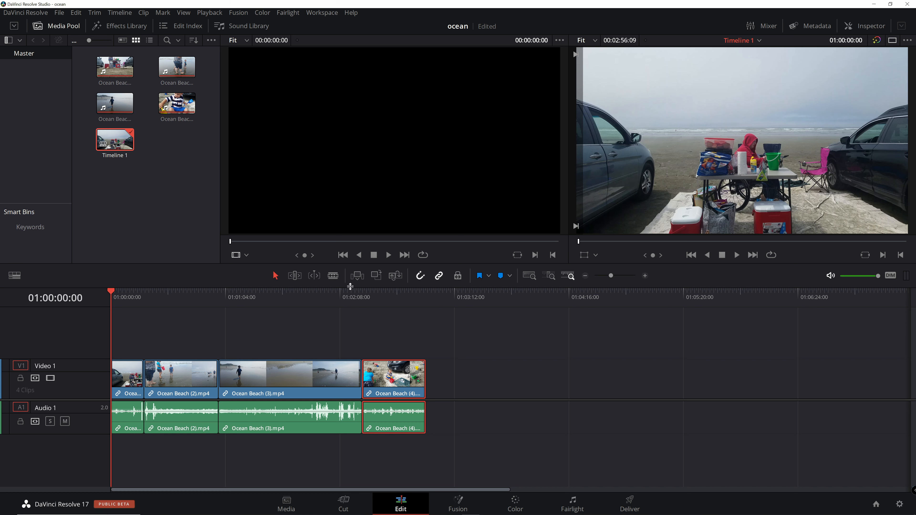
# Split the Ocean Beach (3) clip near its middle with the blade tool and return to selection mode.
pyautogui.click(333, 278)
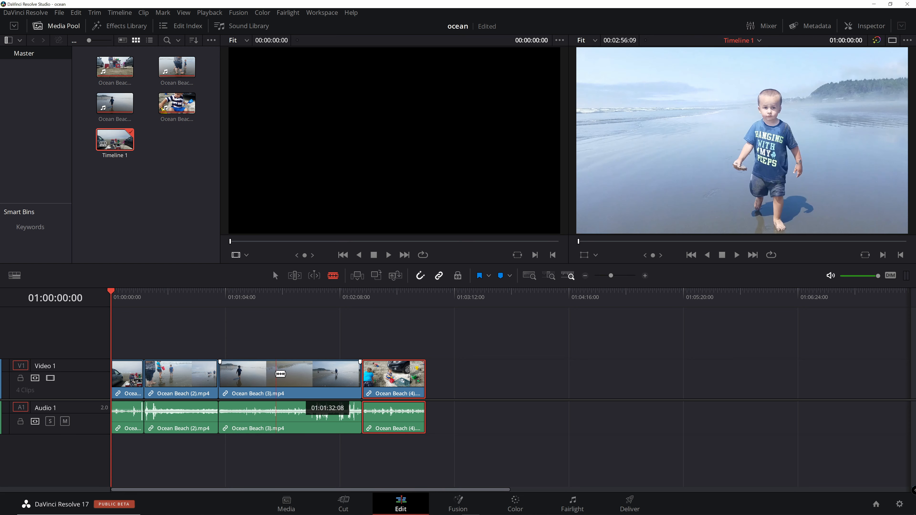
pyautogui.click(291, 372)
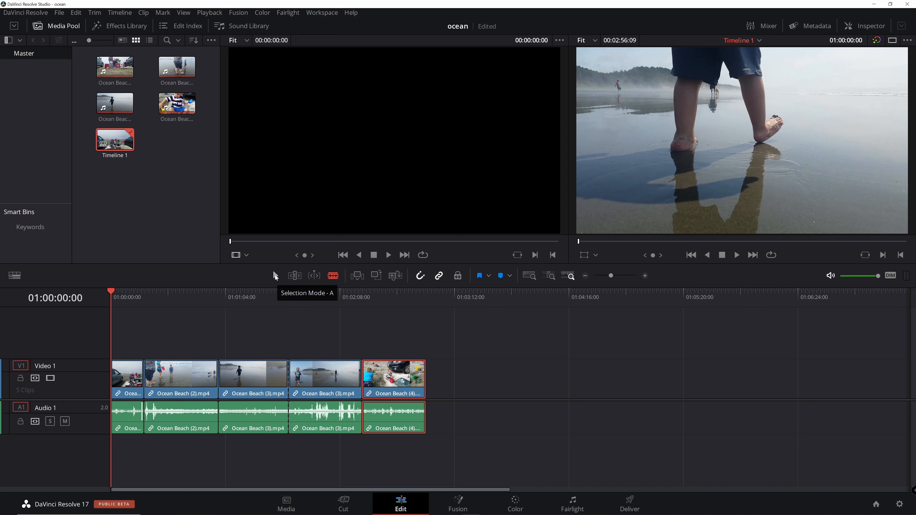
pyautogui.click(275, 275)
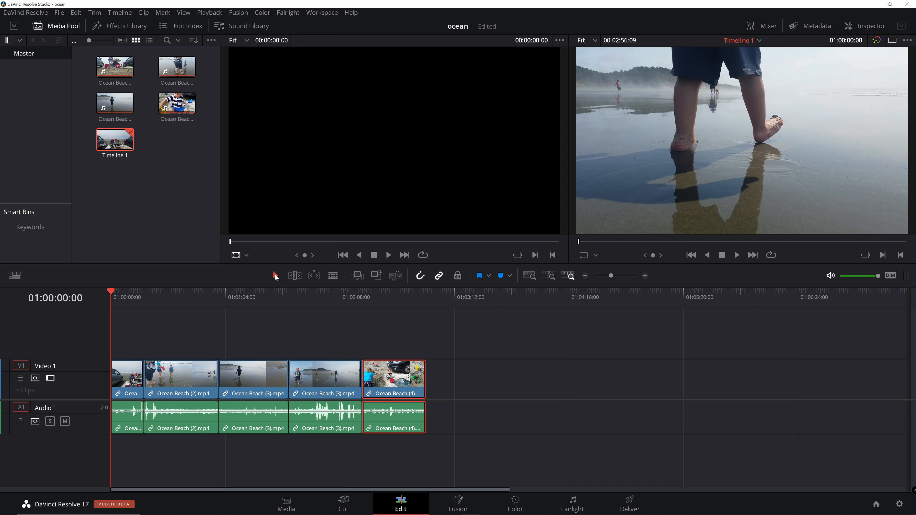
# Delete the first half of Ocean Beach (3) without closing the gap and try rearranging the clips after it.
pyautogui.click(270, 380)
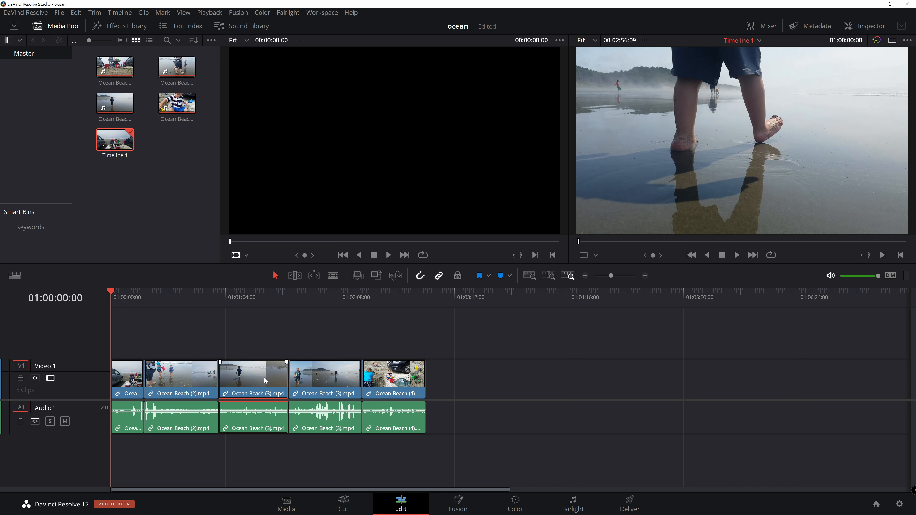
pyautogui.press('BackSpace')
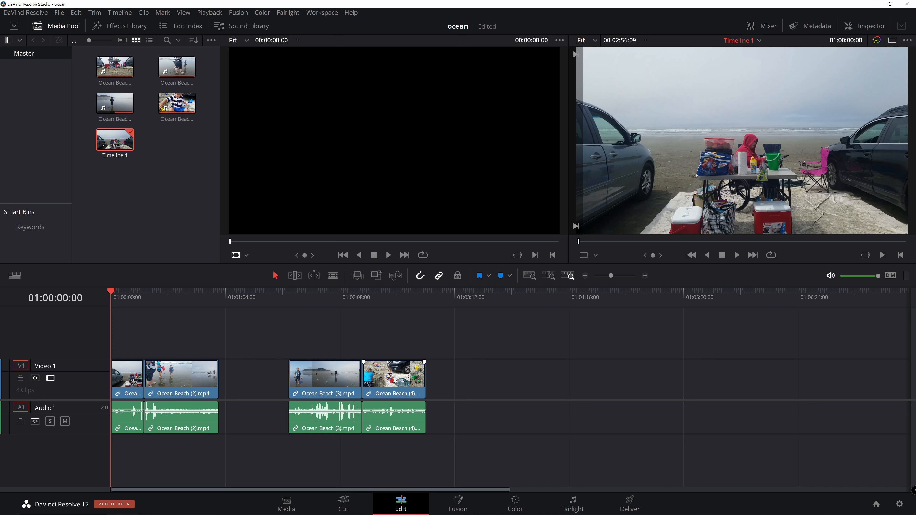
pyautogui.moveTo(394, 380); pyautogui.dragTo(246, 378)
pyautogui.moveTo(318, 385); pyautogui.dragTo(333, 379)
pyautogui.moveTo(253, 382); pyautogui.dragTo(408, 382)
# Undo the clip moves and the deletion of the first half of Ocean Beach (3).
pyautogui.hotkey('ctrl', 'z')
pyautogui.hotkey('ctrl', 'z')
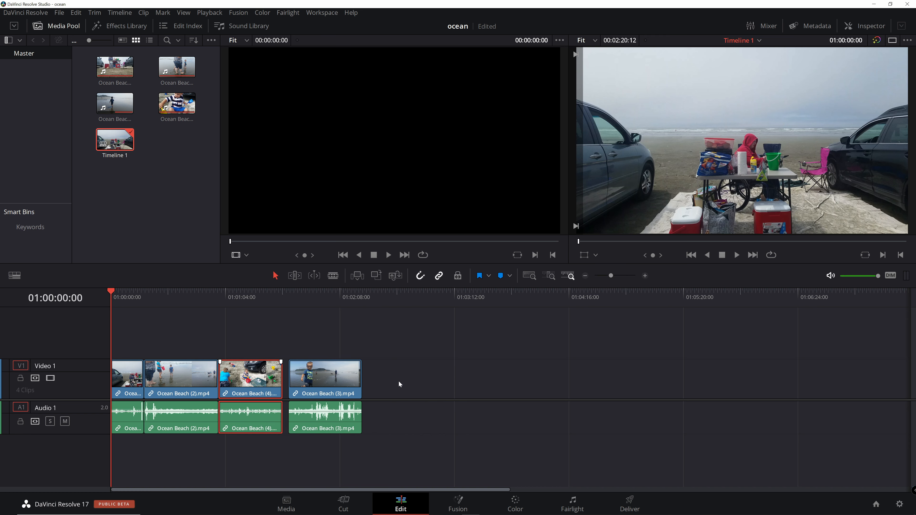
pyautogui.hotkey('ctrl', 'z')
pyautogui.hotkey('ctrl', 'z')
pyautogui.hotkey('ctrl', 'z')
pyautogui.hotkey('ctrl', 'z')
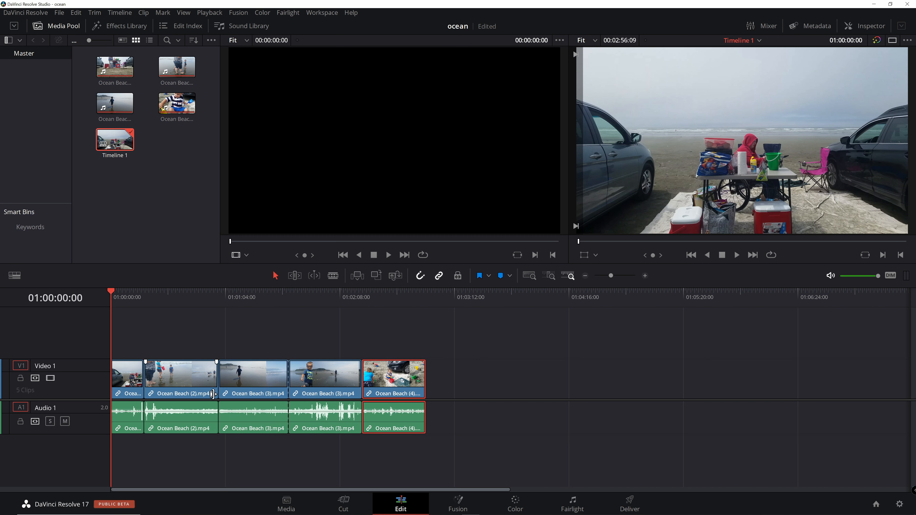
# Try a ripple delete on the first half of Ocean Beach (3) and undo it.
pyautogui.click(243, 373)
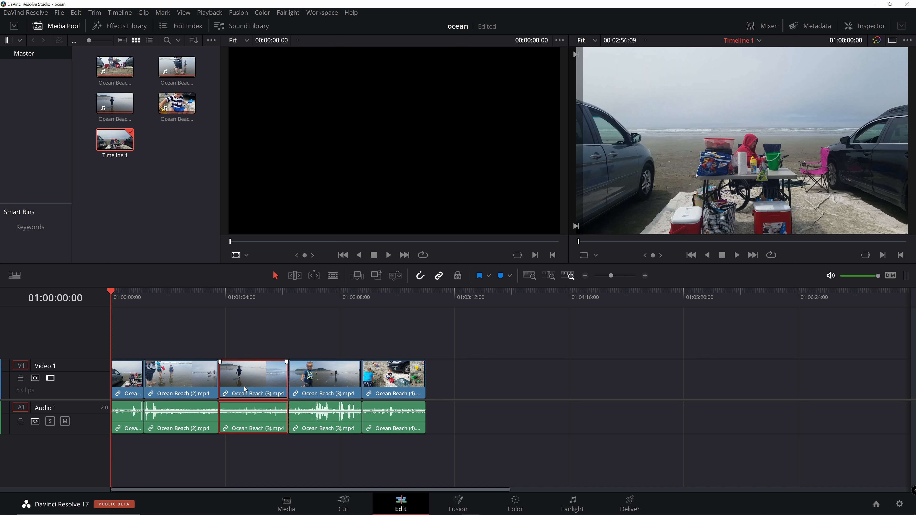
pyautogui.press('Delete')
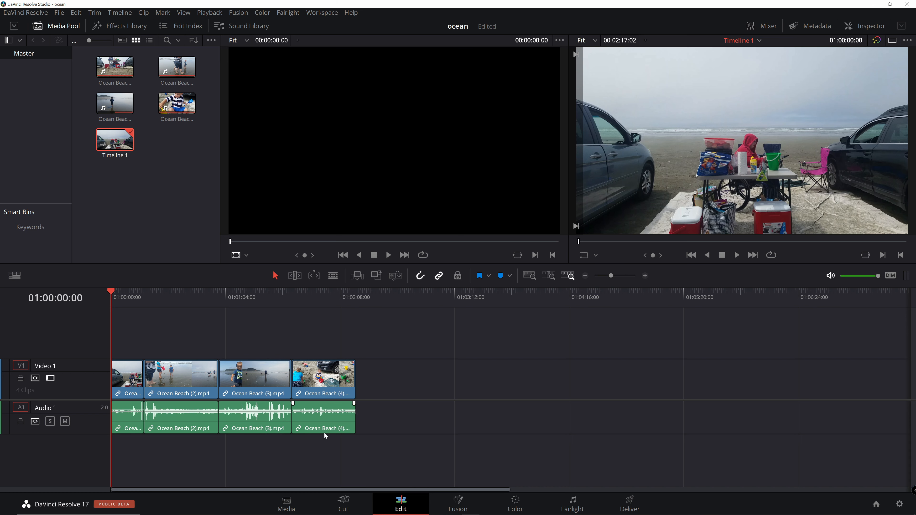
pyautogui.hotkey('ctrl', 'z')
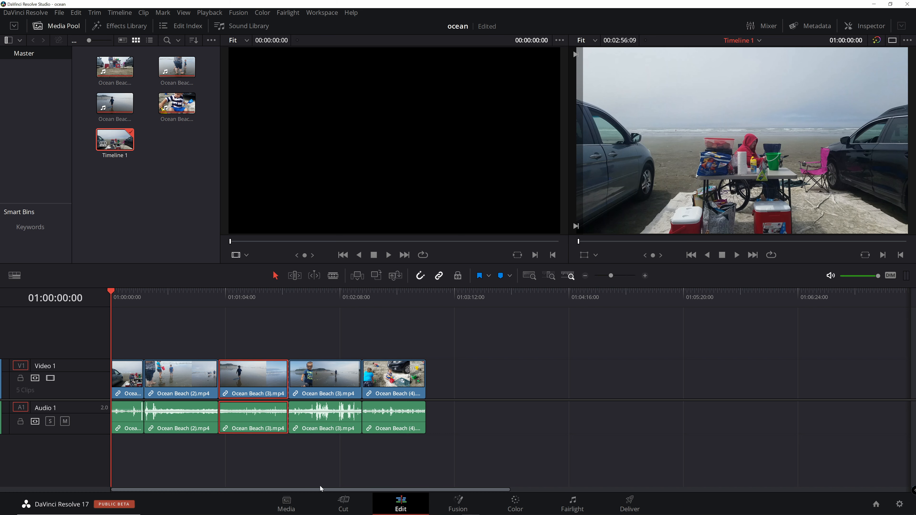
# Delete the first half of Ocean Beach (3), leaving its gap, and close that gap with Ripple Delete.
pyautogui.press('Delete')
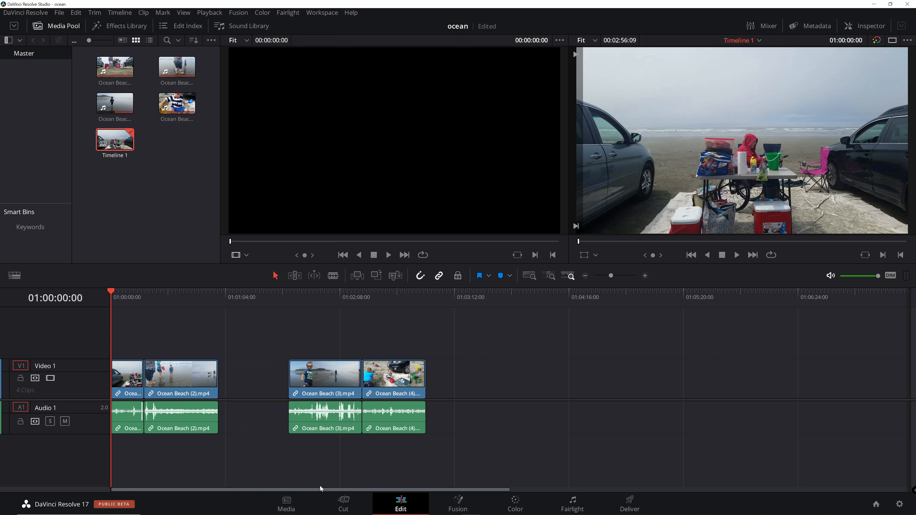
pyautogui.click(251, 381)
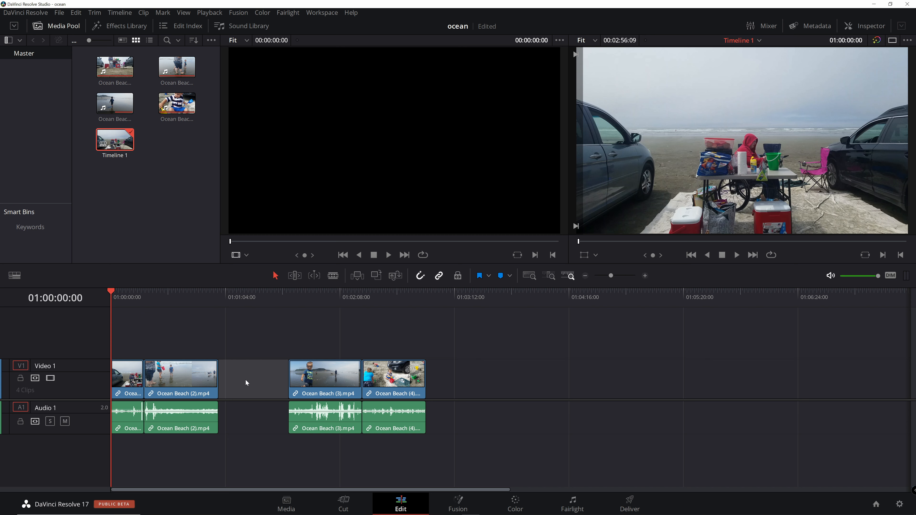
pyautogui.rightClick(253, 374)
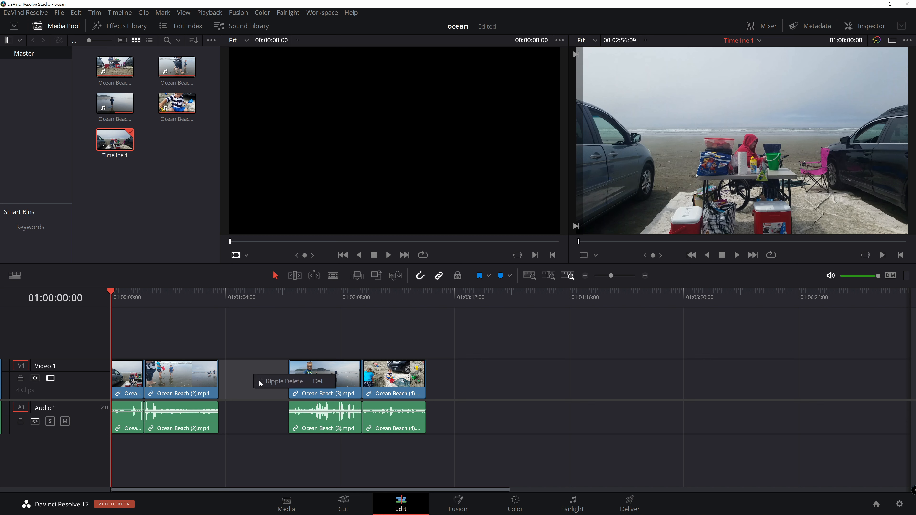
pyautogui.click(282, 383)
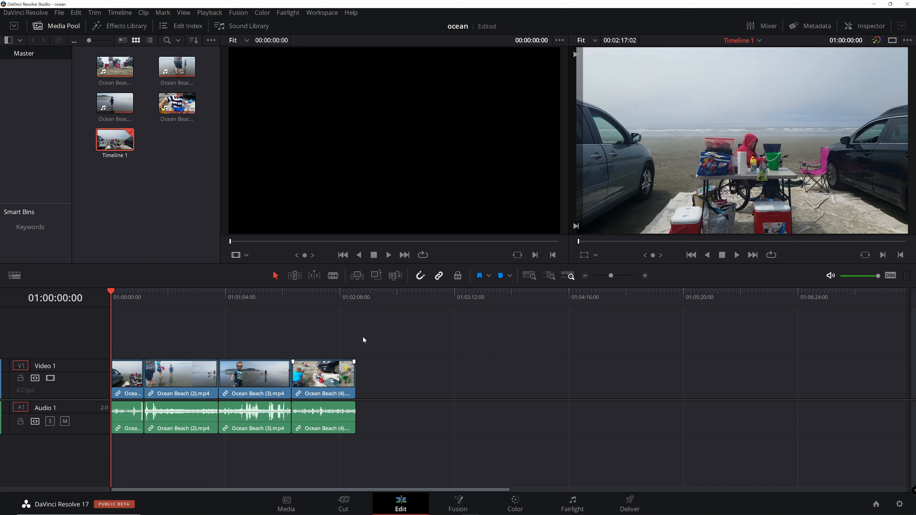
# Split Ocean Beach (2) at about 01:00:37:02 and delete the part before the cut, closing the gap.
pyautogui.click(333, 276)
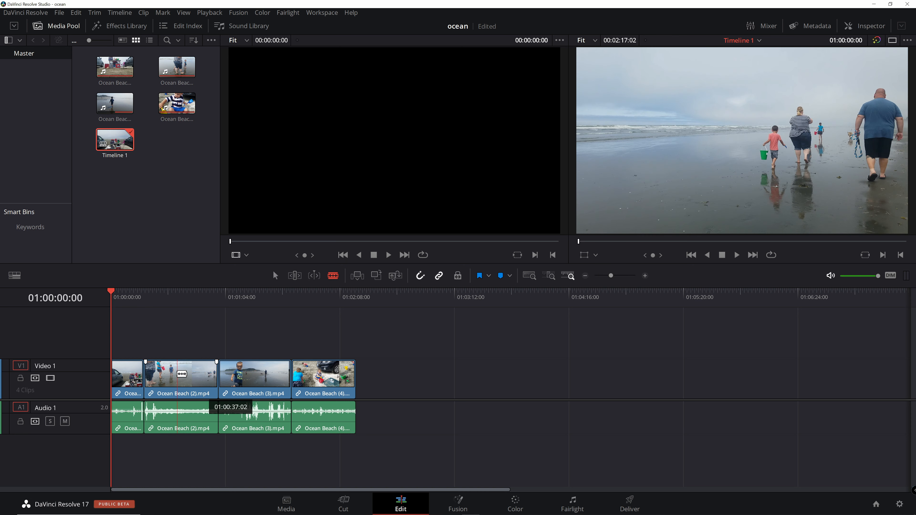
pyautogui.click(178, 374)
pyautogui.press('a')
pyautogui.click(162, 378)
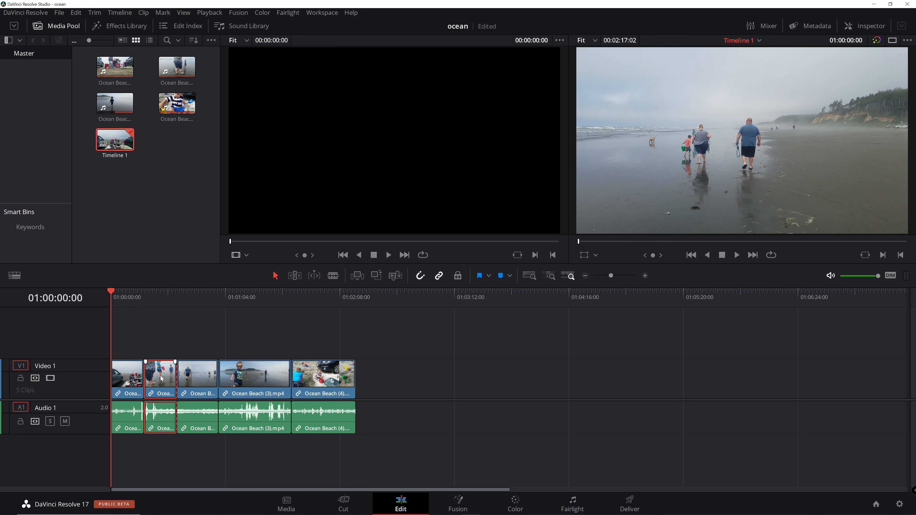
pyautogui.press('Delete')
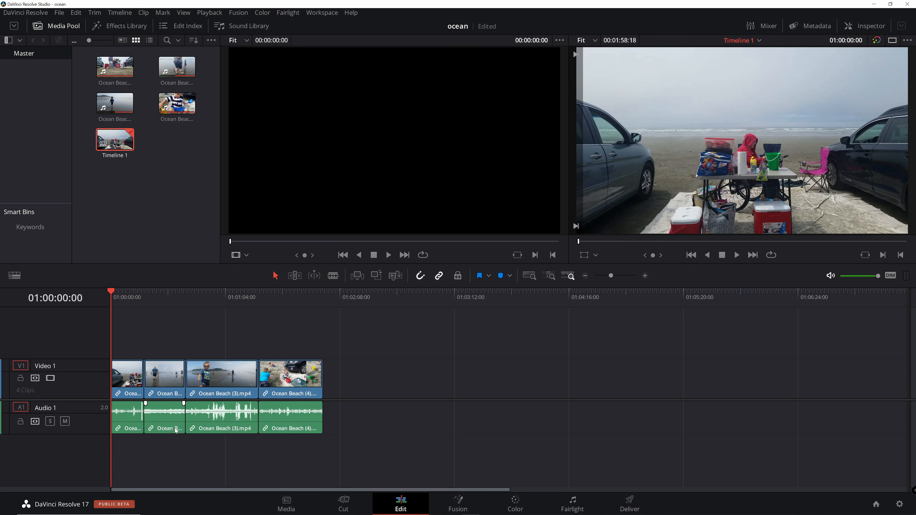
# Split Ocean Beach (3) at about 01:01:01:02 and delete its first part, closing the gap.
pyautogui.click(332, 275)
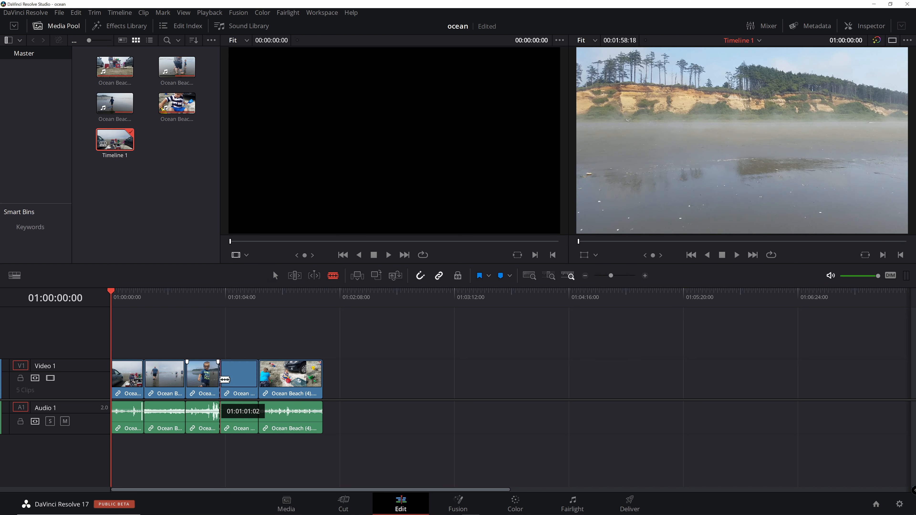
pyautogui.click(220, 411)
pyautogui.press('a')
pyautogui.click(213, 375)
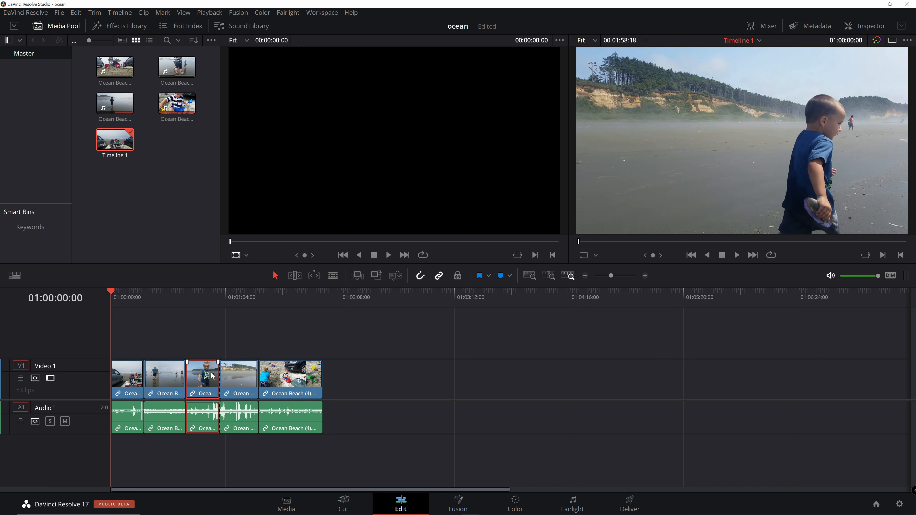
pyautogui.press('Delete')
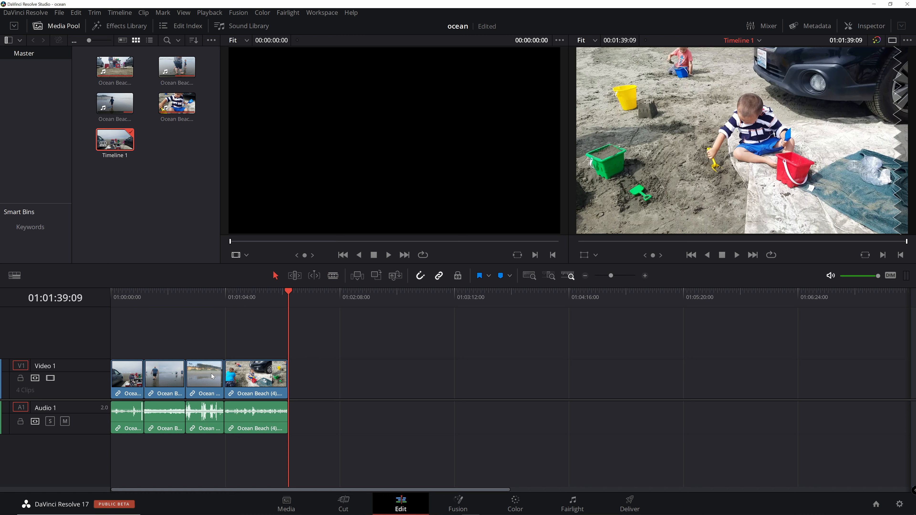
# Split Ocean Beach (4) near its middle with the Blade tool and return to selection mode.
pyautogui.press('b')
pyautogui.click(254, 374)
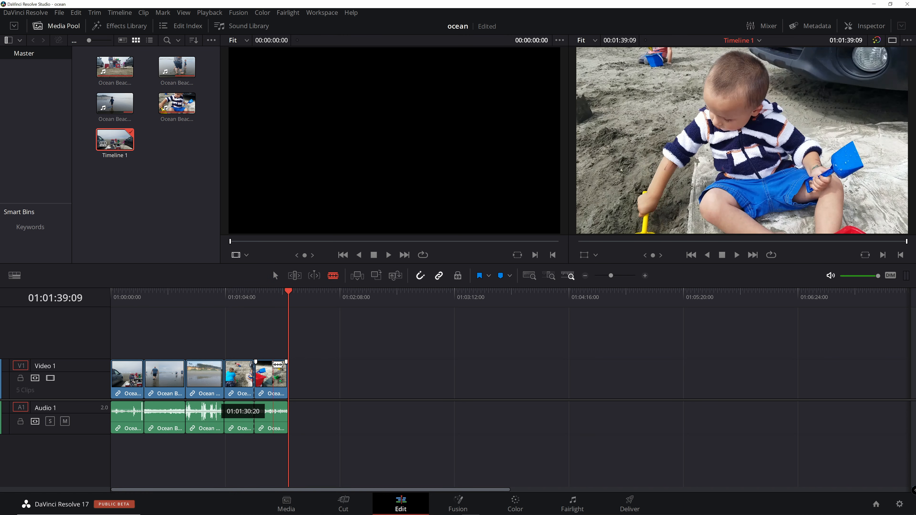
pyautogui.press('a')
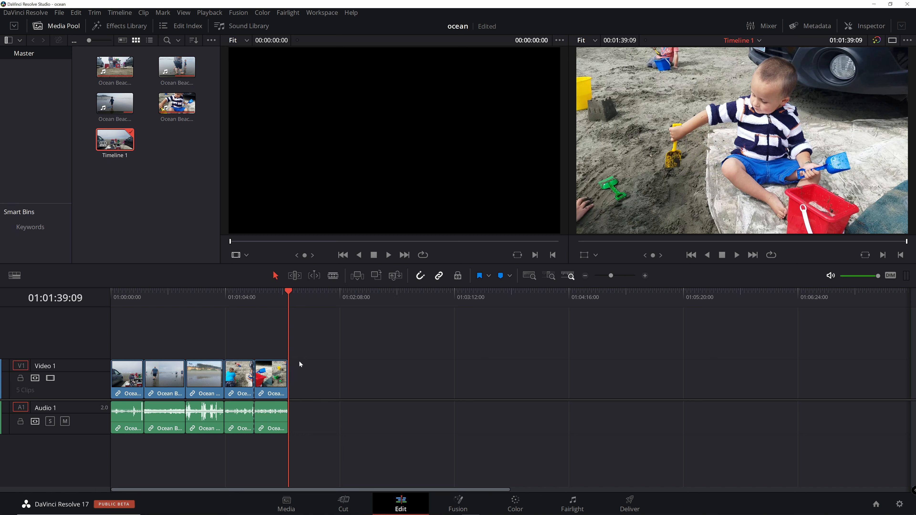
pyautogui.press('b')
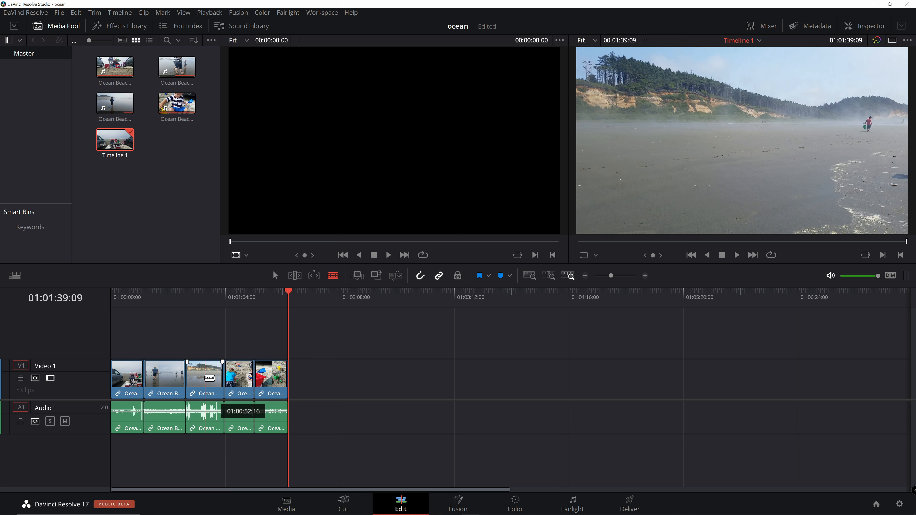
pyautogui.press('a')
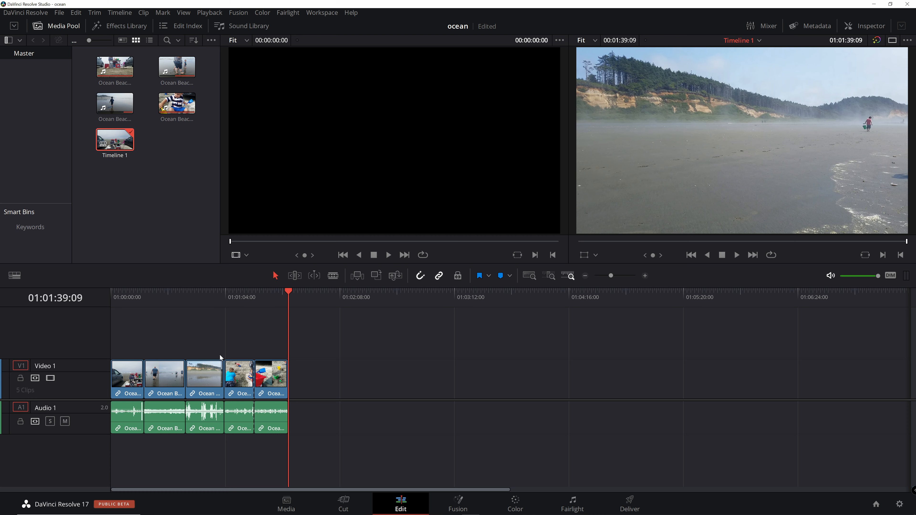
# Split the remaining Ocean Beach (3) clip at about 01:00:52:08 and ripple-delete the piece before the cut.
pyautogui.press('b')
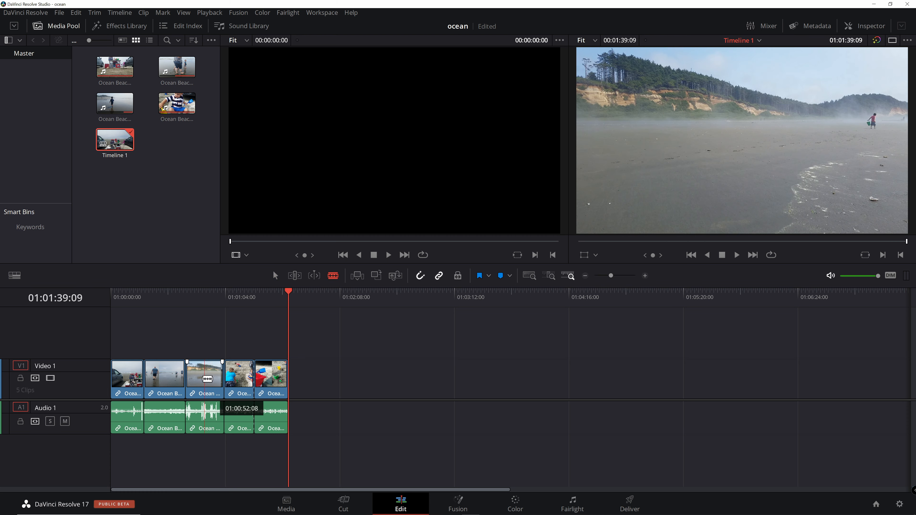
pyautogui.click(204, 379)
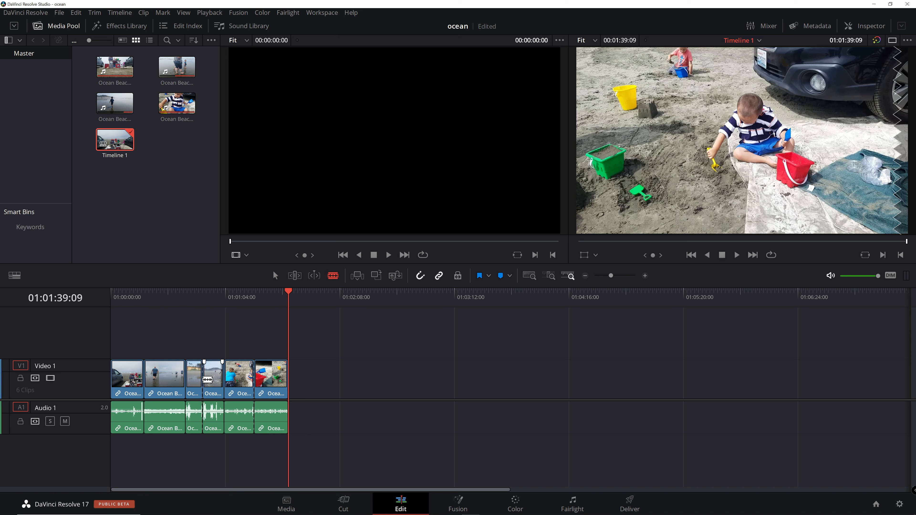
pyautogui.press('a')
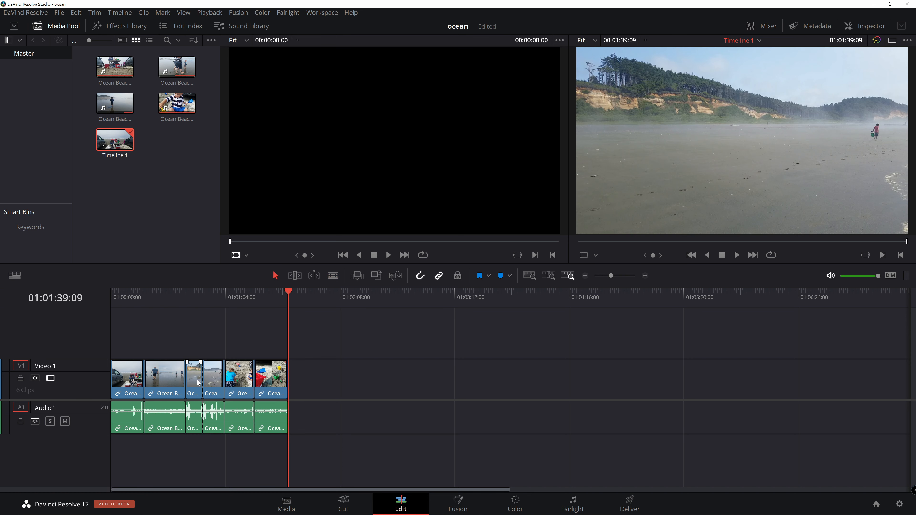
pyautogui.click(198, 384)
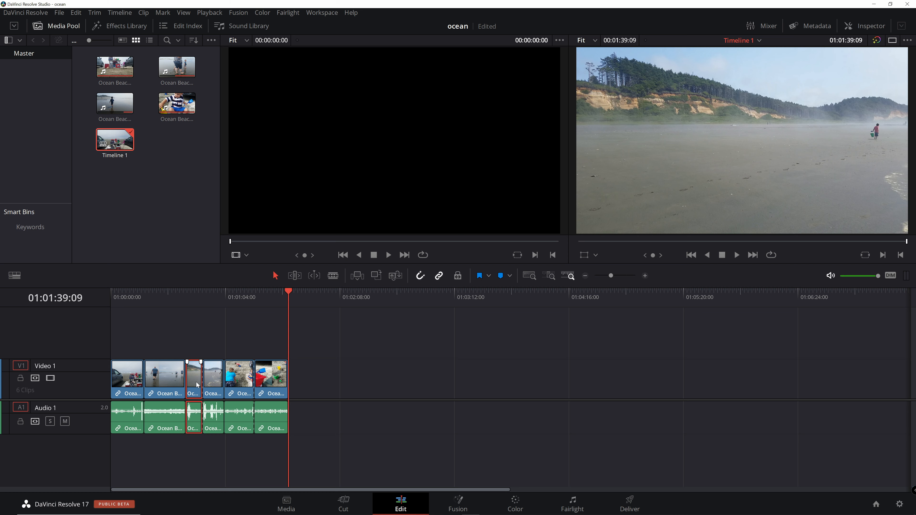
pyautogui.press('Delete')
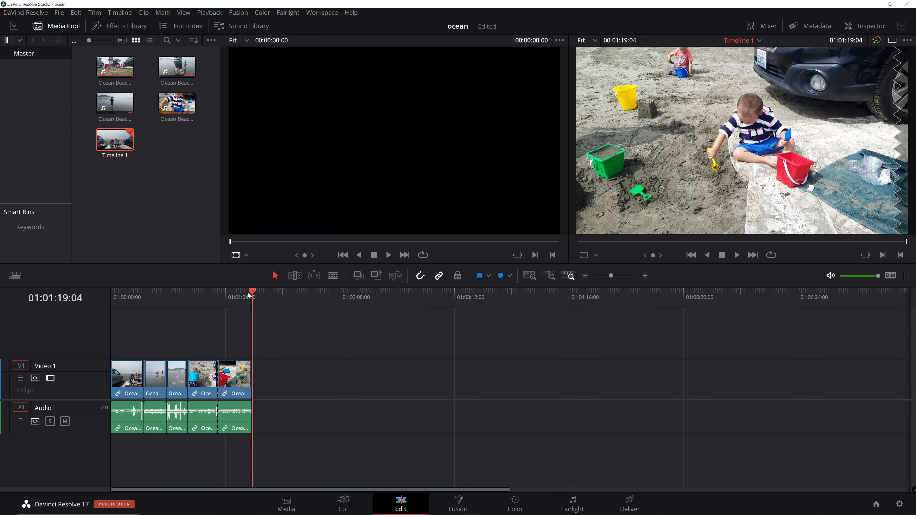
# Play the edited timeline from its start, stop playback, and move the playhead back to 01:00:05:25.
pyautogui.moveTo(250, 293); pyautogui.dragTo(111, 314)
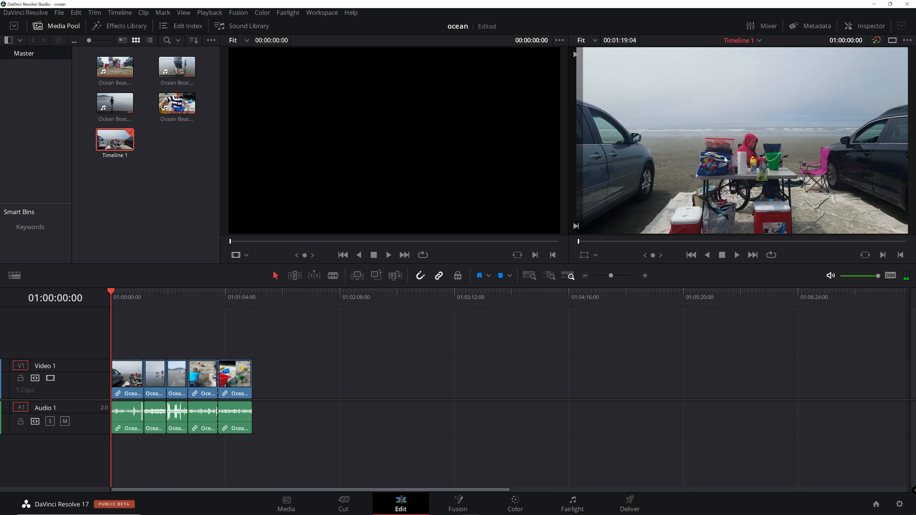
pyautogui.click(736, 255)
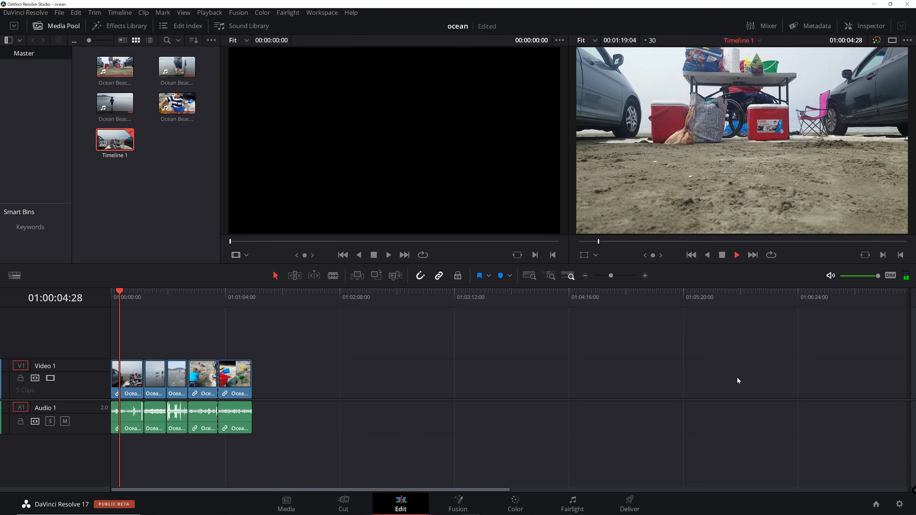
pyautogui.press('space')
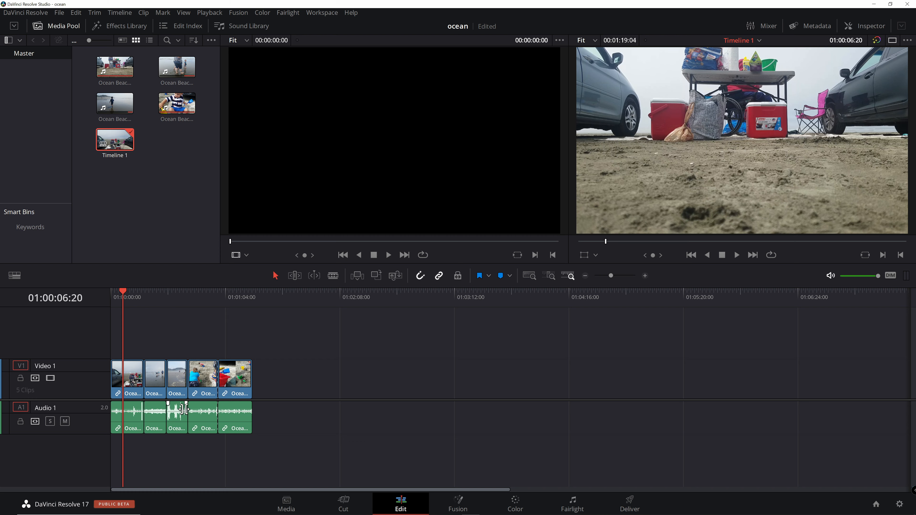
pyautogui.click(645, 276)
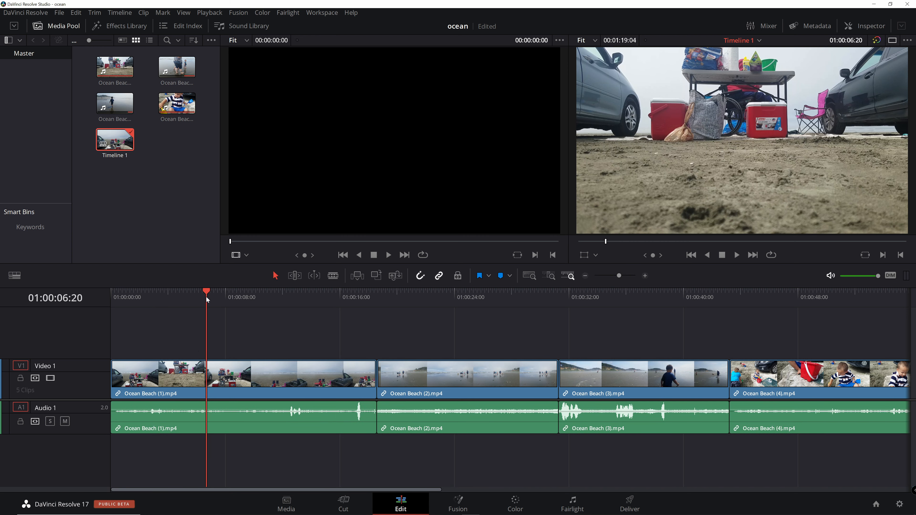
pyautogui.moveTo(207, 300); pyautogui.dragTo(194, 299)
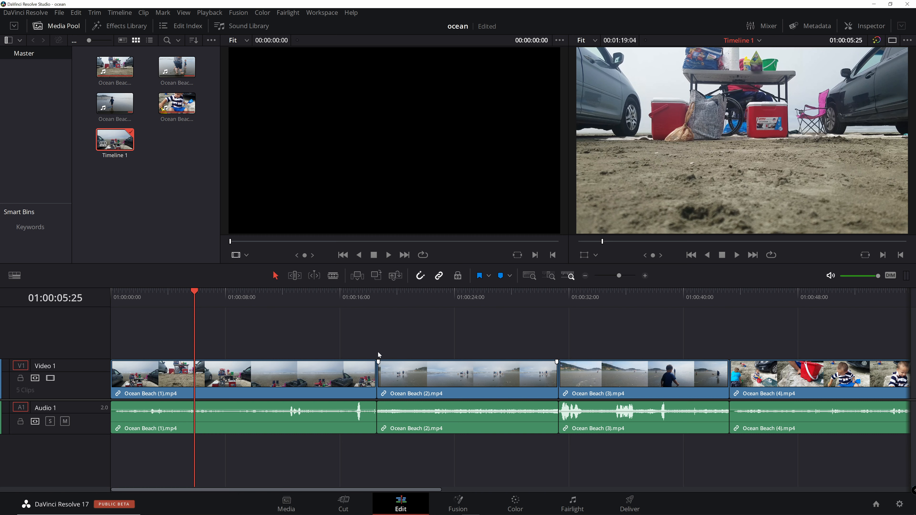
# Show the dissolve transitions in the Effects Library and select the edit point between Ocean Beach (1) and Ocean Beach (2).
pyautogui.click(111, 30)
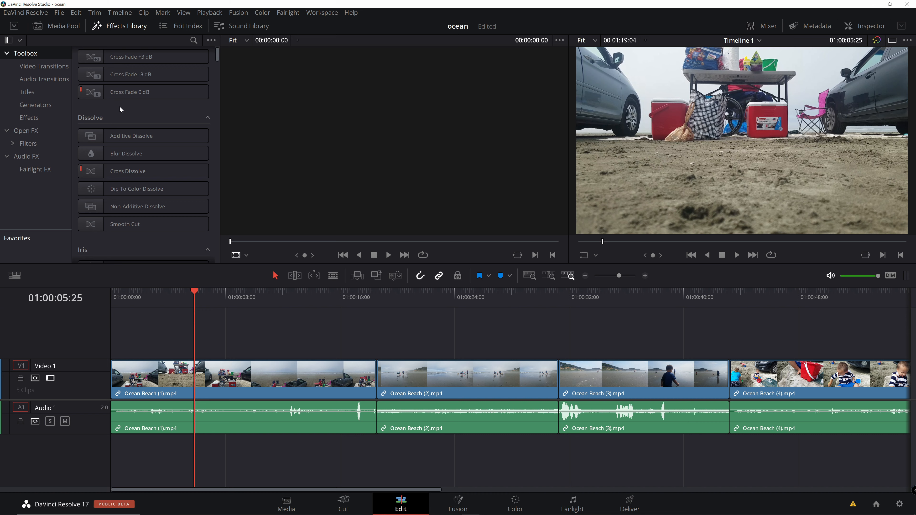
pyautogui.click(103, 136)
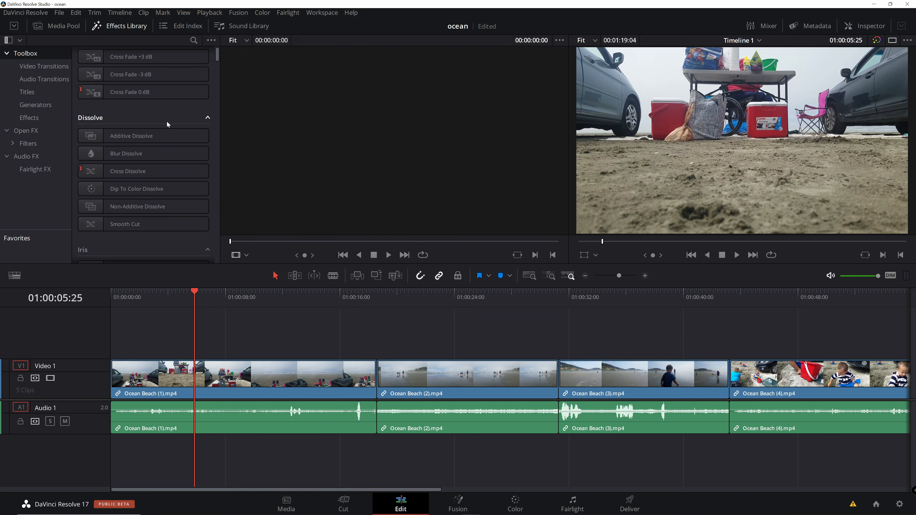
pyautogui.click(310, 296)
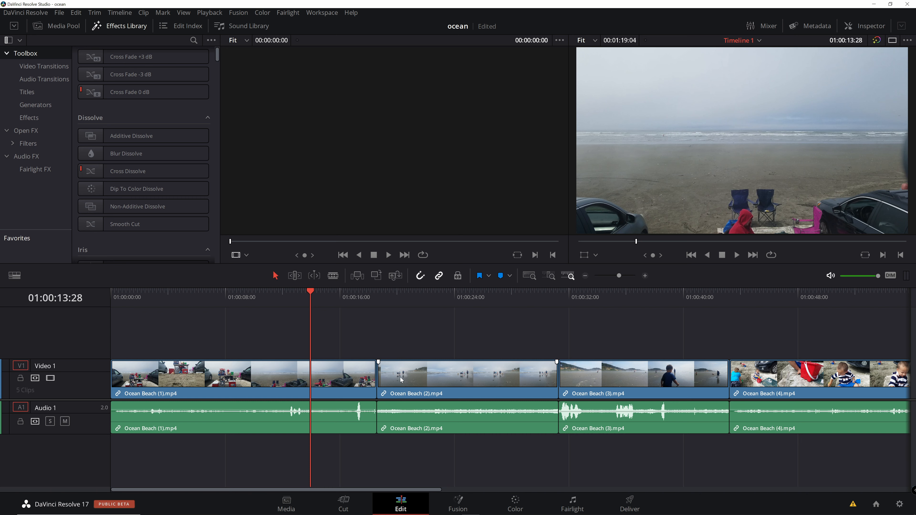
pyautogui.click(377, 381)
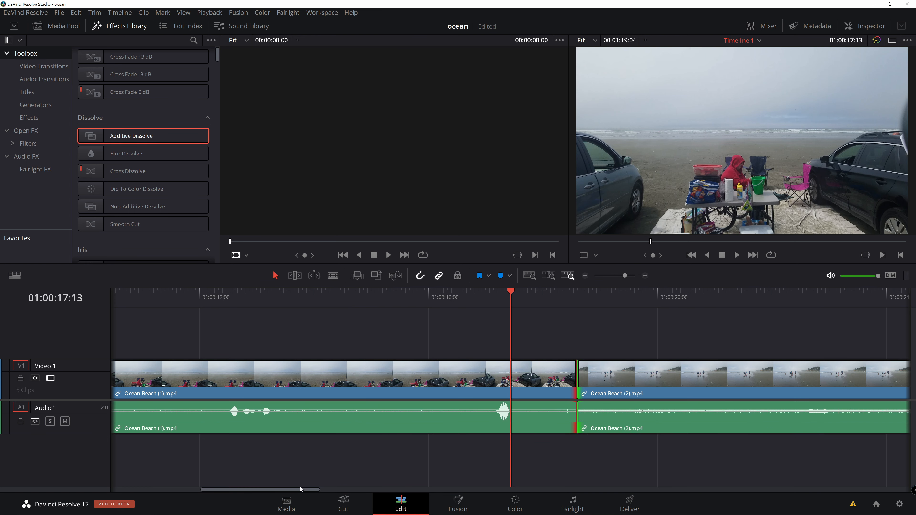
# Split Ocean Beach (1) at 01:00:18:12 and delete the short piece before Ocean Beach (2), closing the gap.
pyautogui.moveTo(300, 489); pyautogui.dragTo(336, 488)
pyautogui.moveTo(265, 289); pyautogui.dragTo(321, 305)
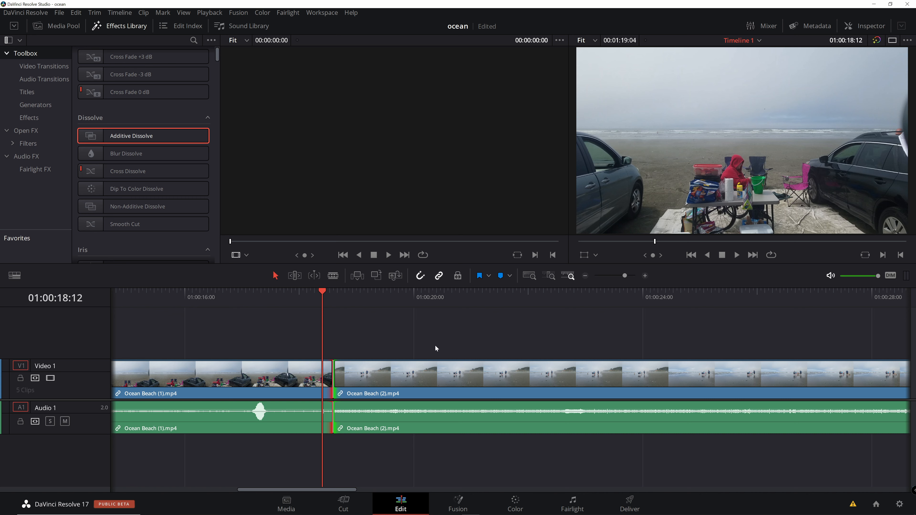
pyautogui.press('b')
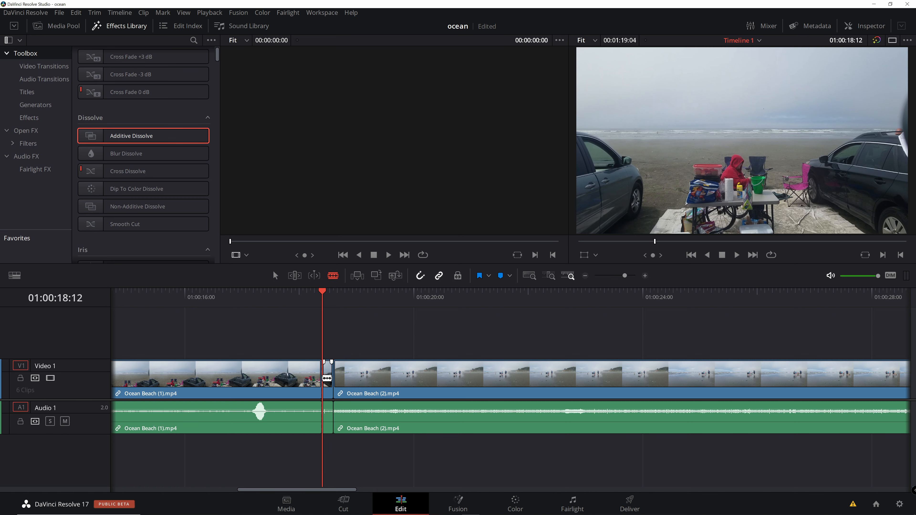
pyautogui.click(324, 377)
pyautogui.press('a')
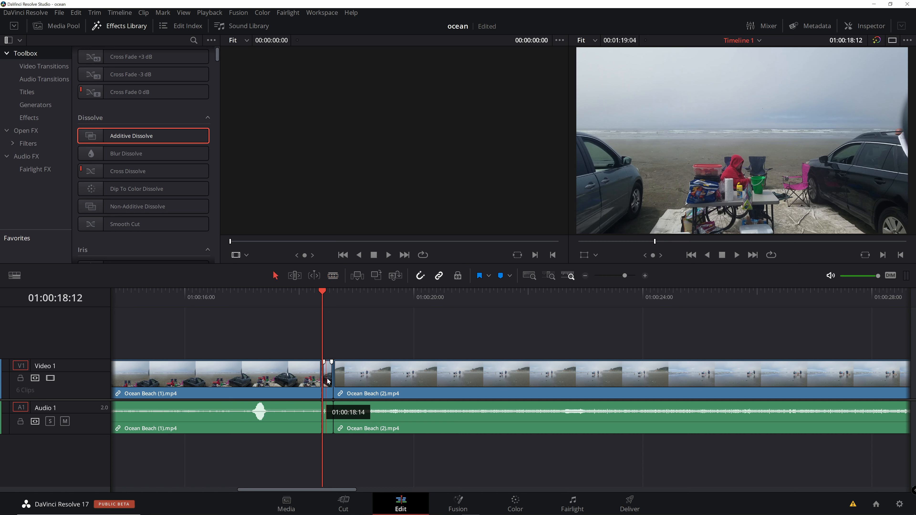
pyautogui.click(328, 379)
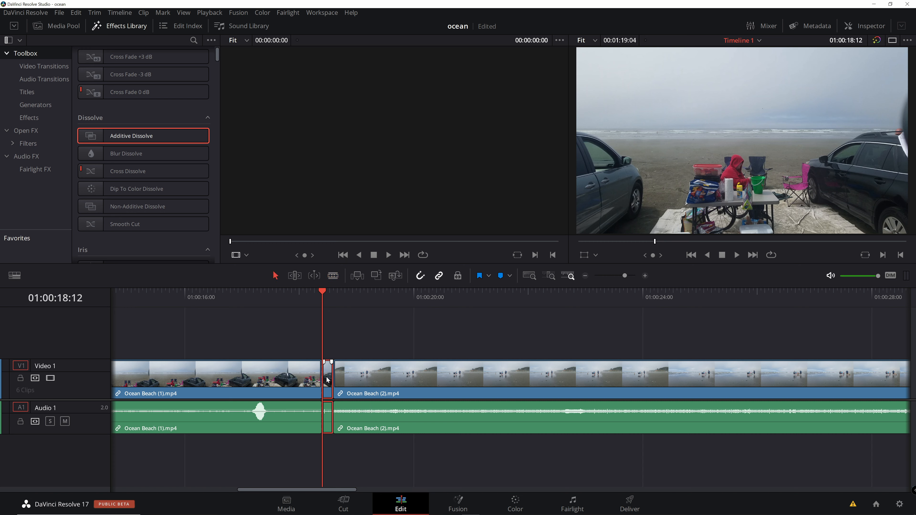
pyautogui.press('Delete')
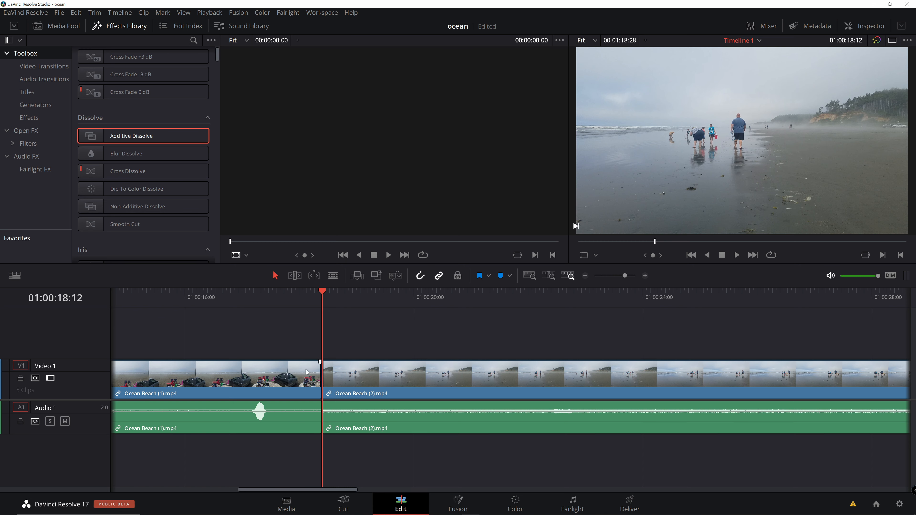
# Add an Additive Dissolve between Ocean Beach (1) and Ocean Beach (2) and play the timeline across the transition.
pyautogui.moveTo(327, 298); pyautogui.dragTo(297, 297)
pyautogui.click(321, 382)
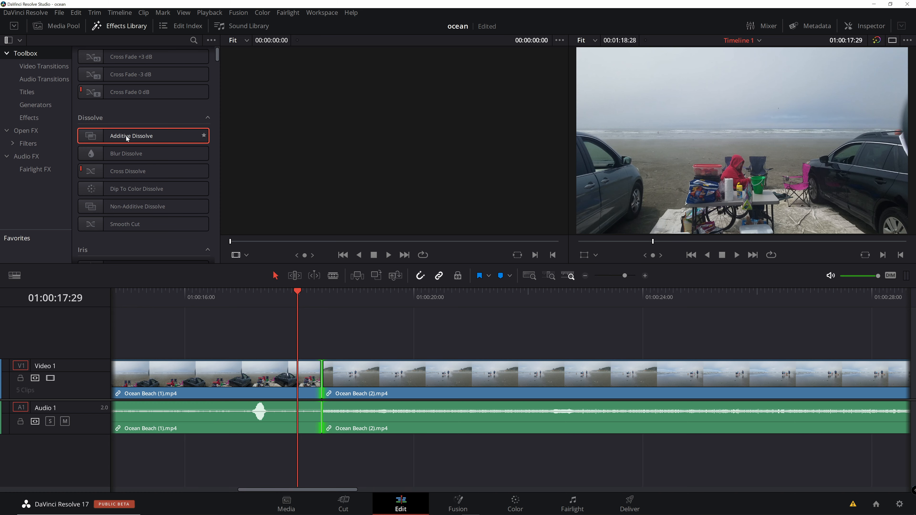
pyautogui.moveTo(127, 138); pyautogui.dragTo(331, 378)
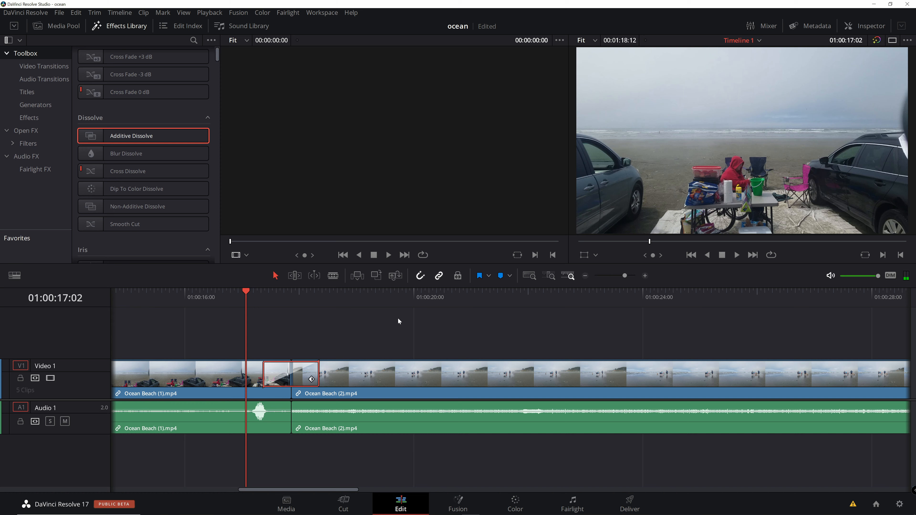
pyautogui.click(737, 255)
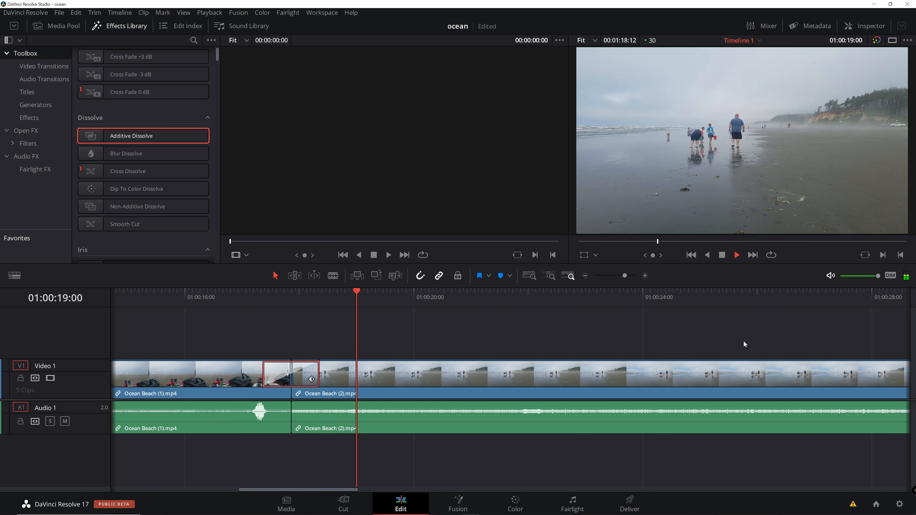
pyautogui.press('space')
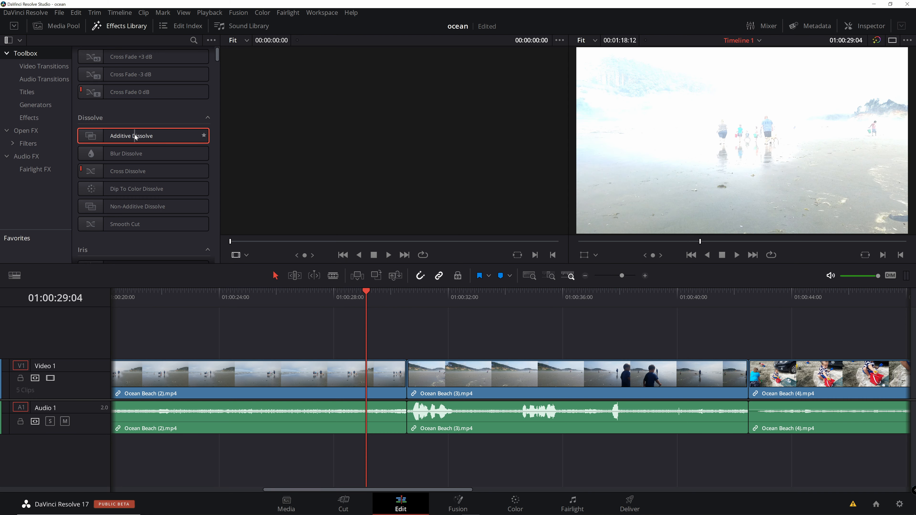
# Split Ocean Beach (2) at 01:00:29:04 and delete the short piece before Ocean Beach (3), closing the gap.
pyautogui.moveTo(135, 137); pyautogui.dragTo(181, 154)
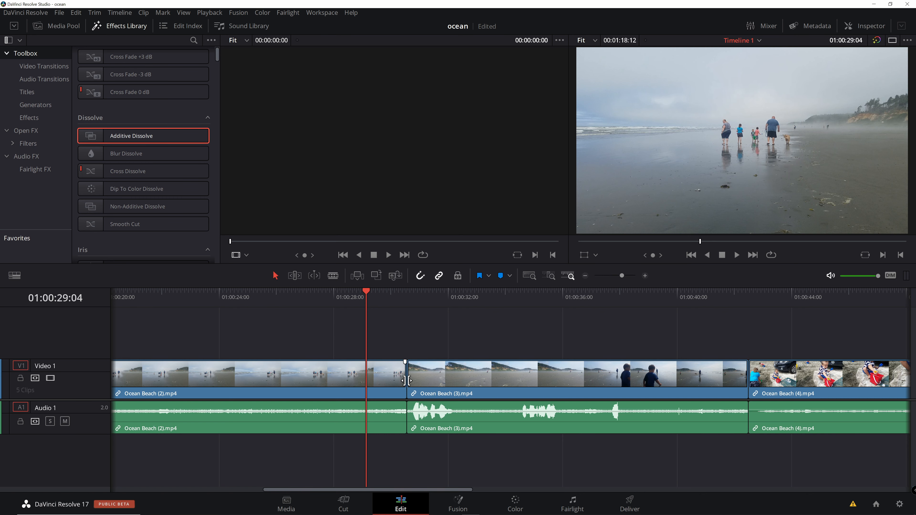
pyautogui.click(406, 379)
pyautogui.press('b')
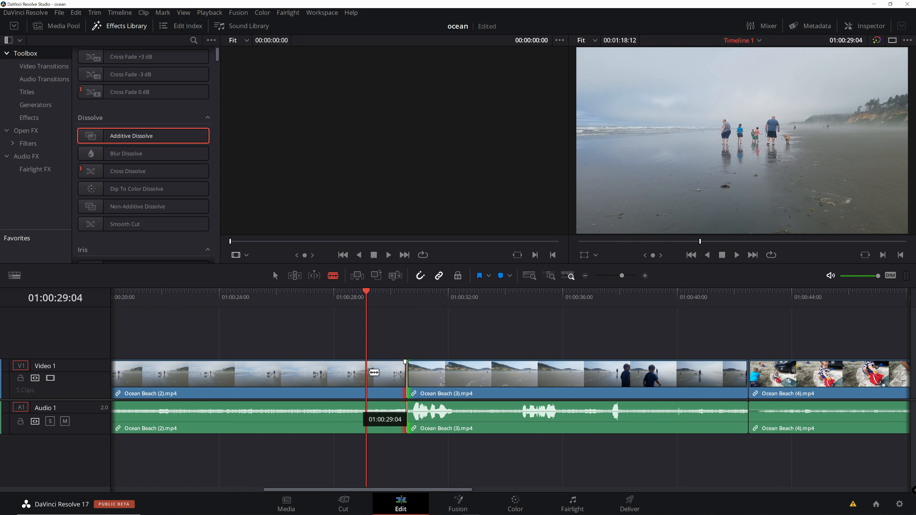
pyautogui.click(366, 374)
pyautogui.press('a')
pyautogui.click(394, 382)
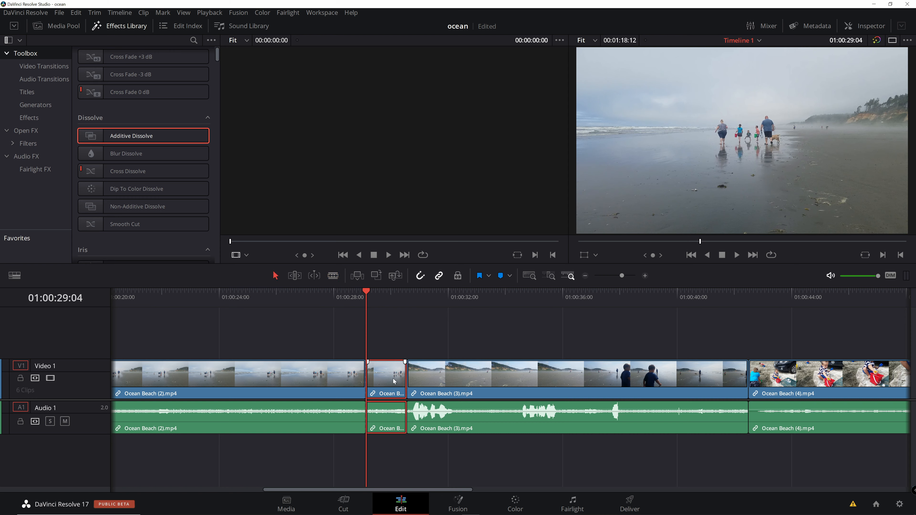
pyautogui.press('Delete')
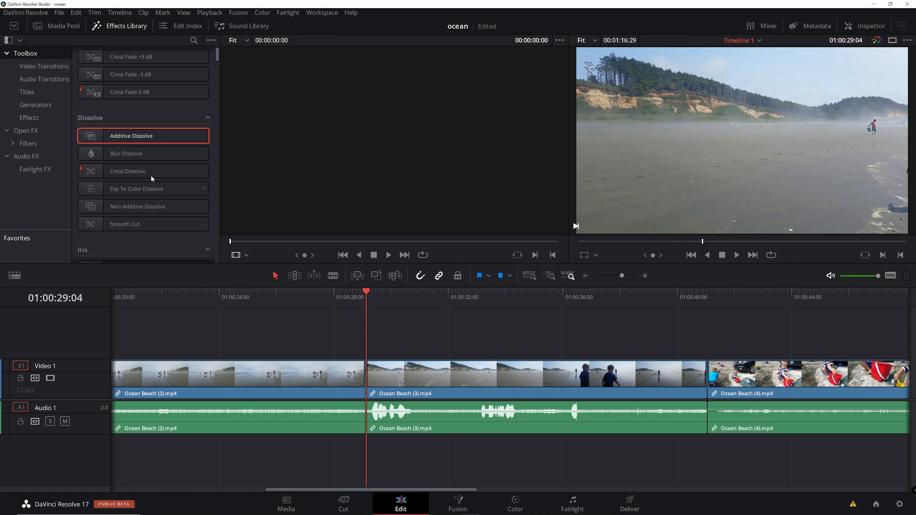
# Add an Additive Dissolve between Ocean Beach (2) and Ocean Beach (3) and play the timeline across it.
pyautogui.moveTo(139, 137); pyautogui.dragTo(369, 374)
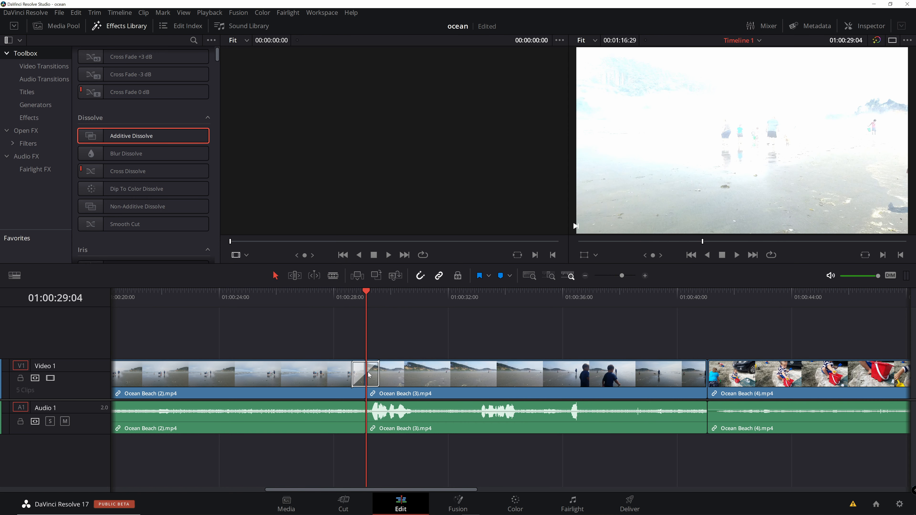
pyautogui.click(352, 299)
pyautogui.press('space')
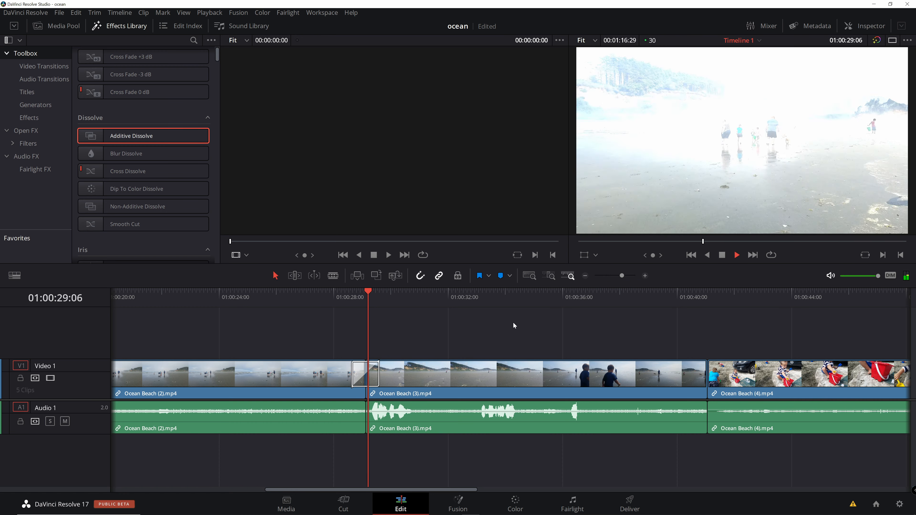
pyautogui.press('space')
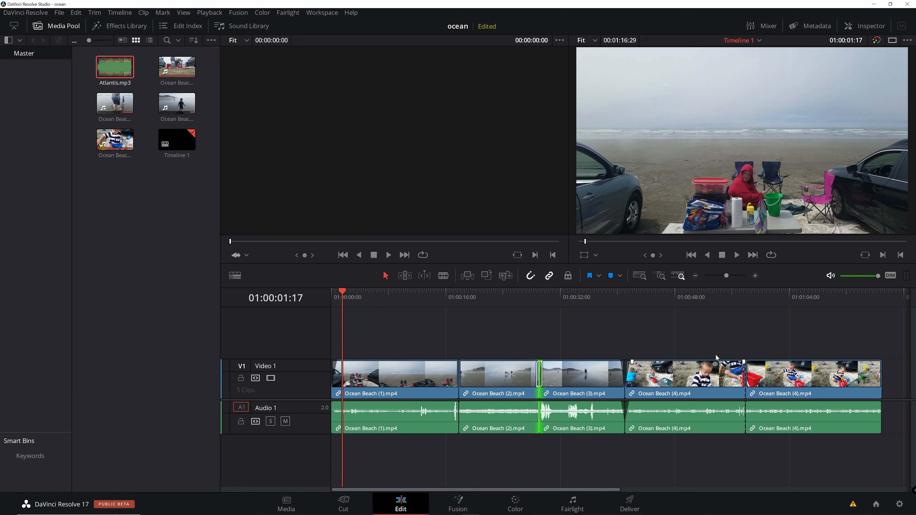
# Select the dissolve transition at the cut between Ocean Beach (2) and Ocean Beach (3).
pyautogui.click(756, 275)
pyautogui.click(755, 276)
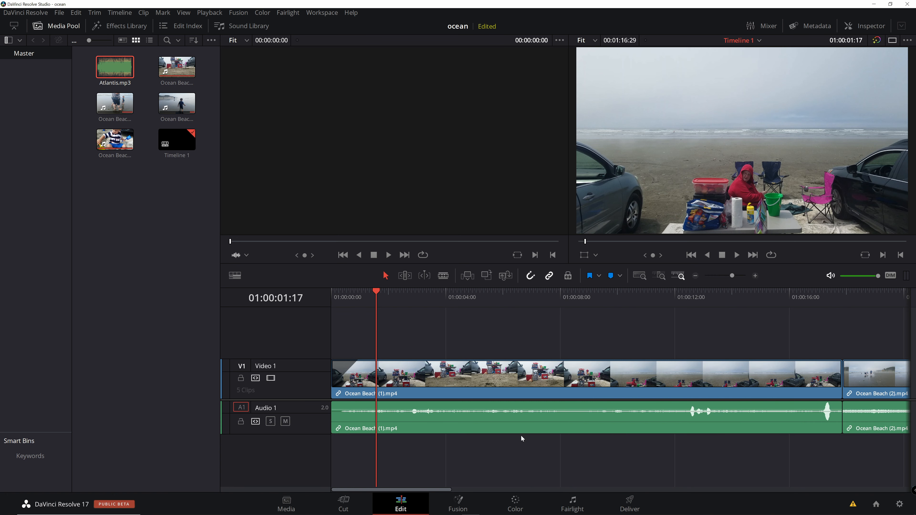
pyautogui.moveTo(406, 491); pyautogui.dragTo(551, 490)
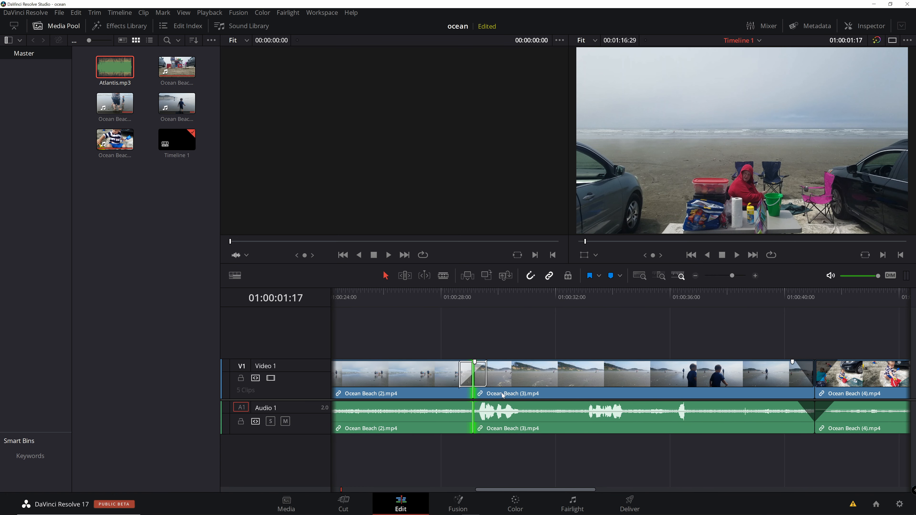
pyautogui.click(484, 378)
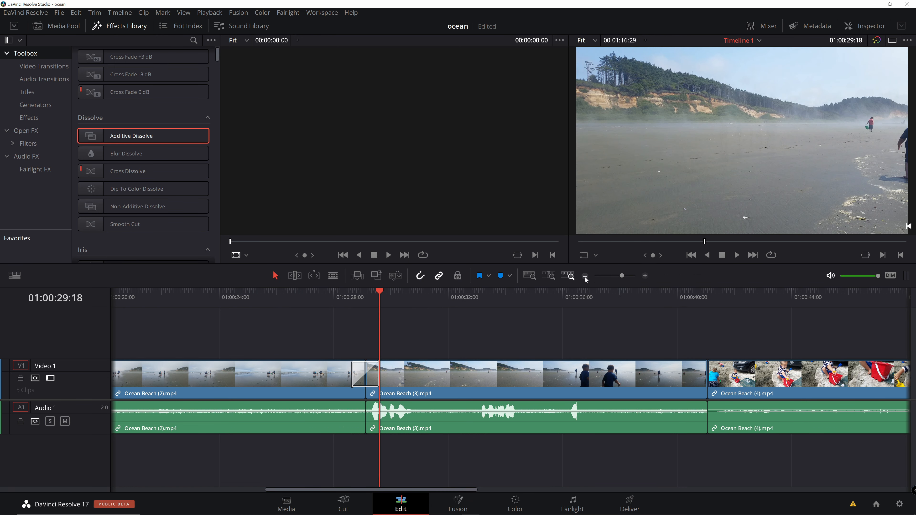
# Fade out the end of Ocean Beach (3) and fade in the start of the first Ocean Beach (4) clip, for both video and audio.
pyautogui.click(585, 276)
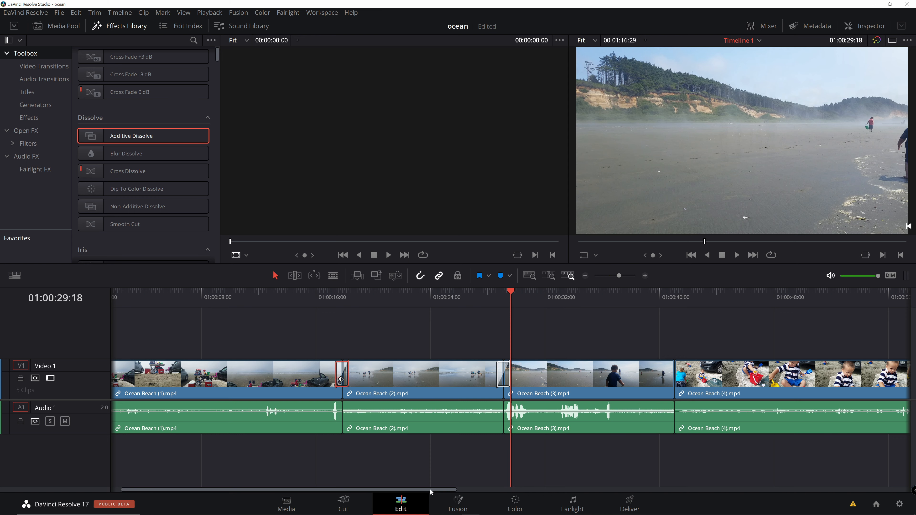
pyautogui.moveTo(430, 489); pyautogui.dragTo(480, 491)
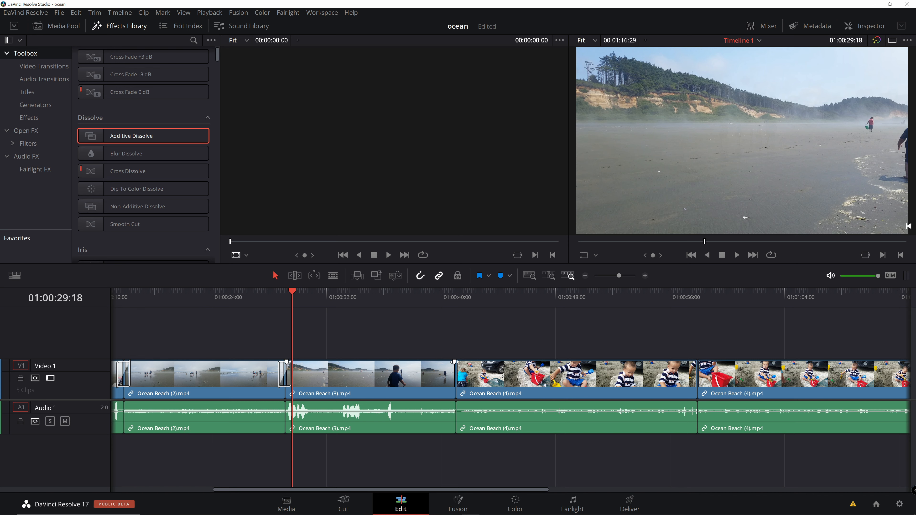
pyautogui.moveTo(454, 361); pyautogui.dragTo(445, 362)
pyautogui.moveTo(457, 362); pyautogui.dragTo(467, 362)
pyautogui.moveTo(453, 403)
pyautogui.mouseDown()
pyautogui.moveTo(445, 404)
pyautogui.moveTo(465, 403)
pyautogui.mouseUp()
# Play the timeline across the fades between Ocean Beach (3) and Ocean Beach (4), and stop playback.
pyautogui.moveTo(412, 293); pyautogui.dragTo(431, 296)
pyautogui.press('space')
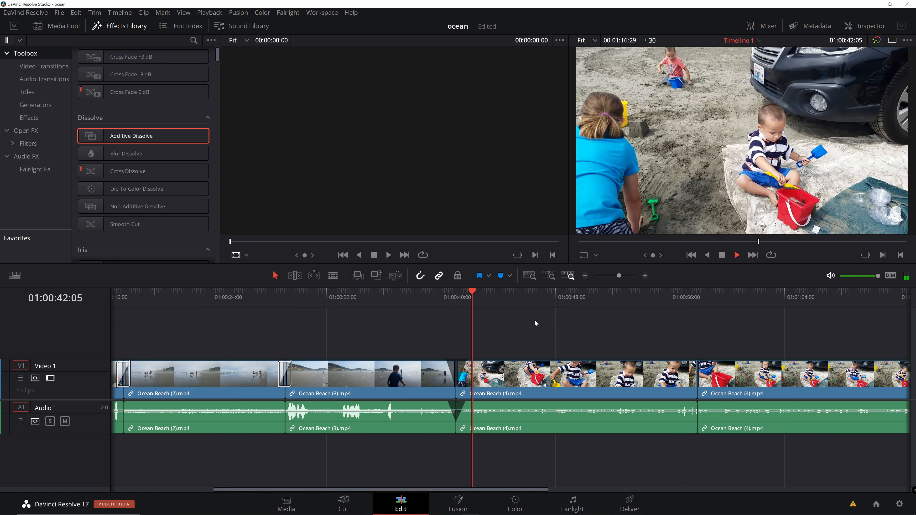
pyautogui.press('space')
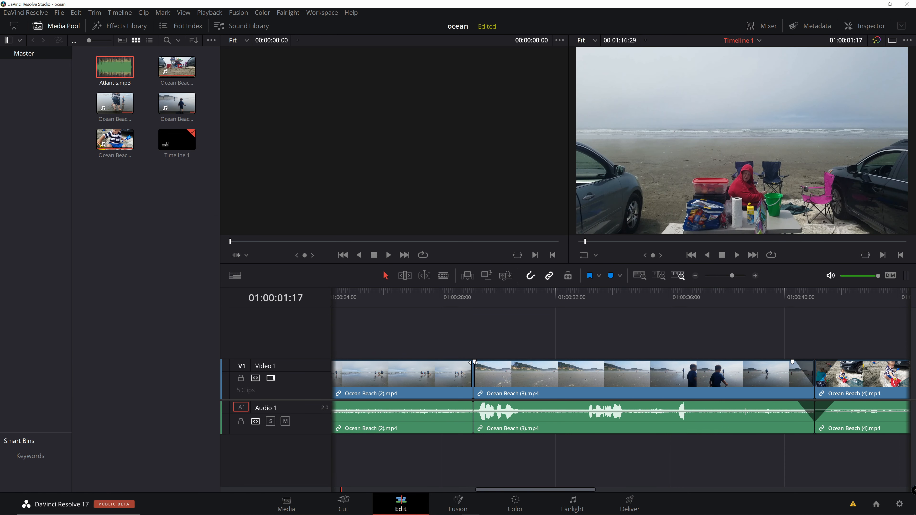
# Add video and audio fades at the cut between Ocean Beach (2) and Ocean Beach (3), and fade in the audio of Ocean Beach (1).
pyautogui.moveTo(471, 362); pyautogui.dragTo(482, 362)
pyautogui.moveTo(472, 403); pyautogui.dragTo(467, 404)
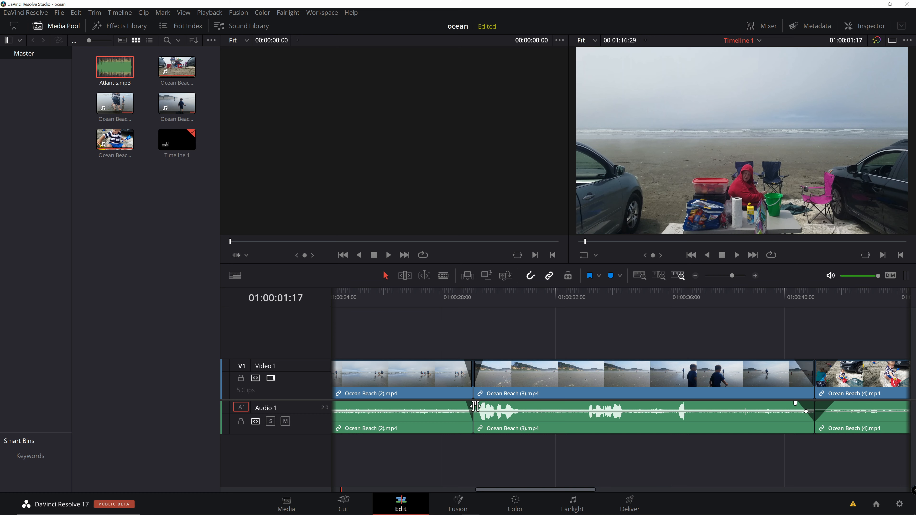
pyautogui.moveTo(558, 490); pyautogui.dragTo(358, 498)
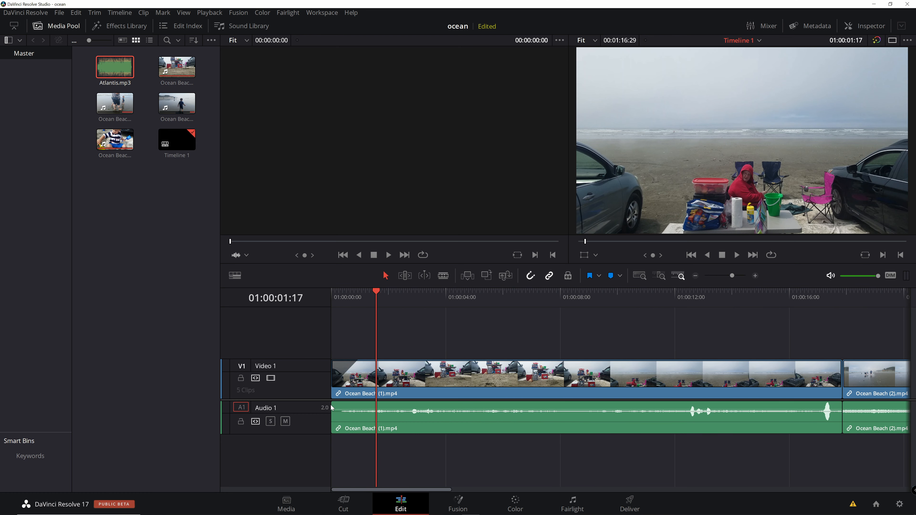
pyautogui.moveTo(332, 404); pyautogui.dragTo(351, 404)
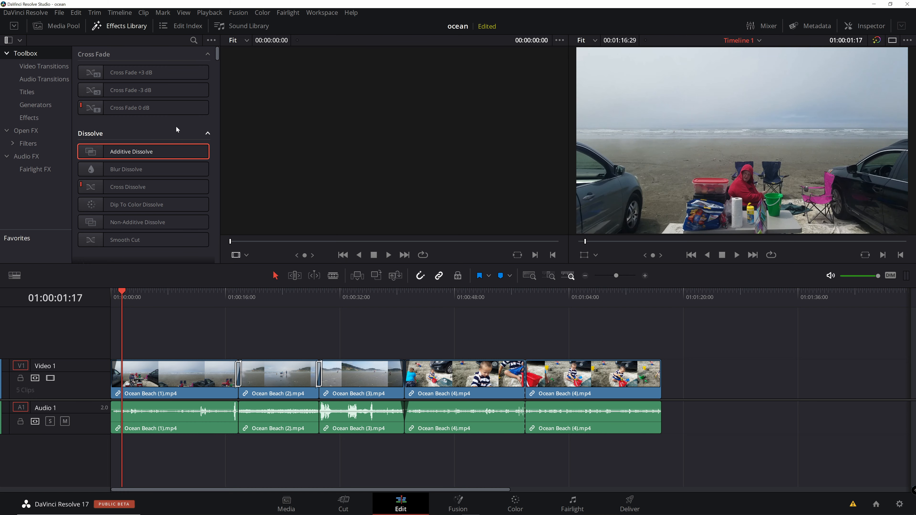
# Import Atlantis.mp3 from the Music for Editing folder into the Media Pool.
pyautogui.click(57, 26)
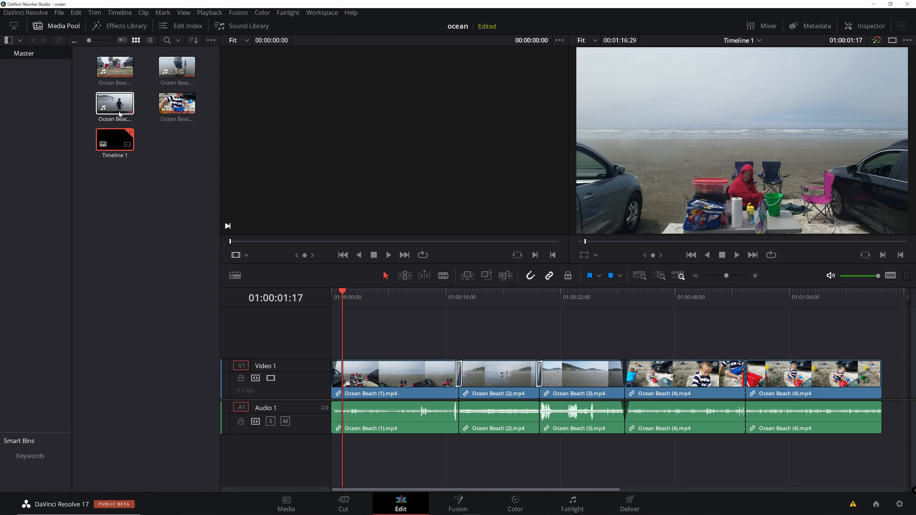
pyautogui.rightClick(173, 168)
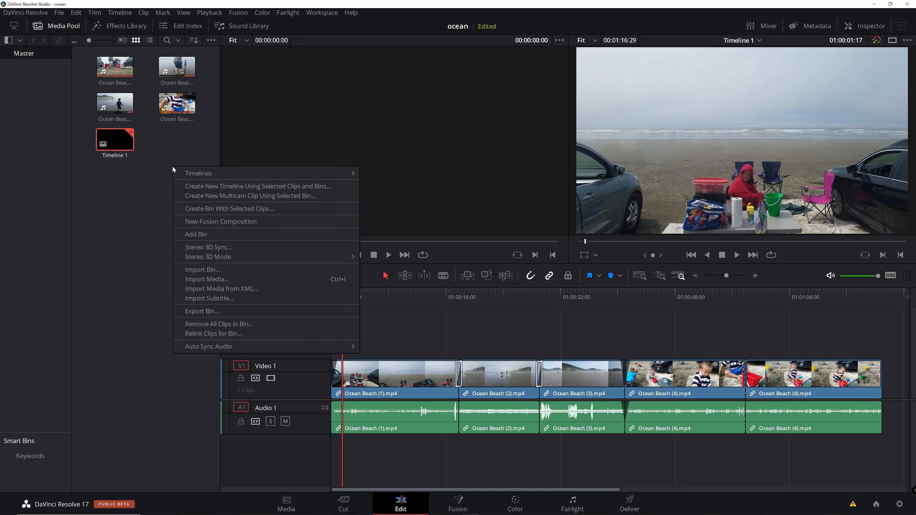
pyautogui.click(202, 279)
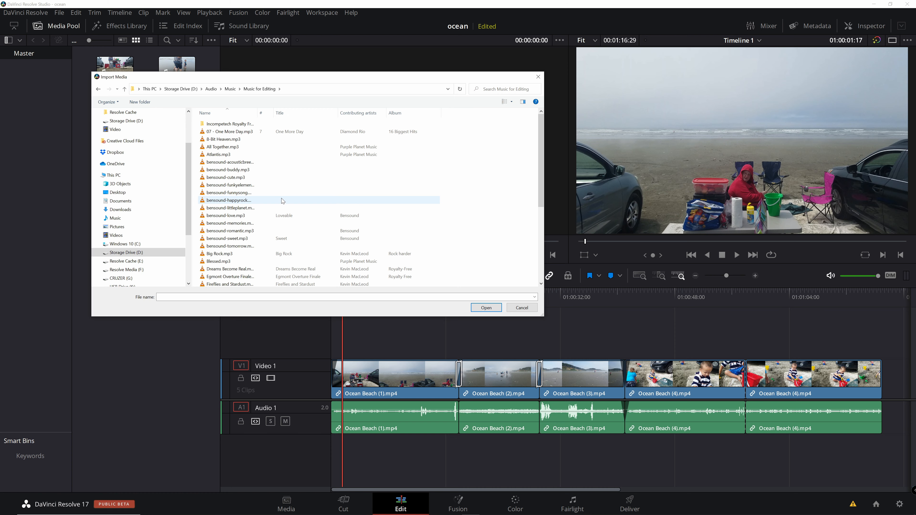
pyautogui.click(217, 155)
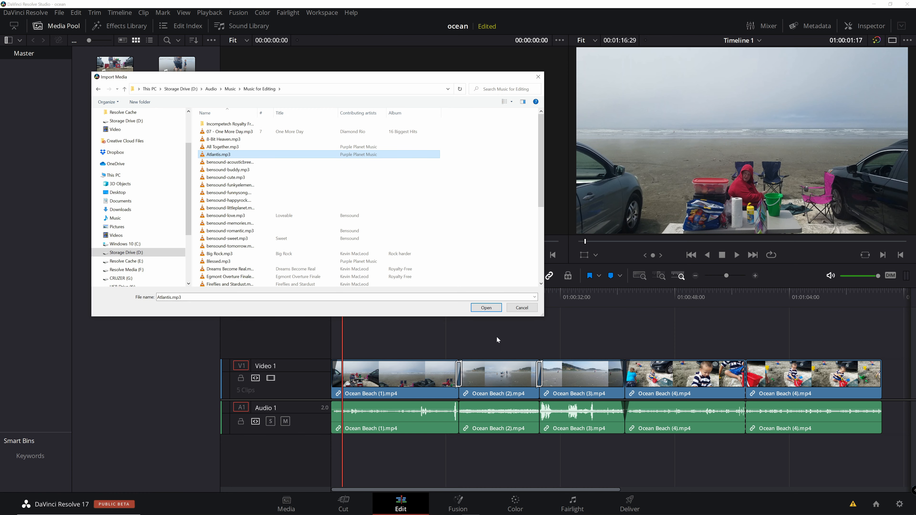
pyautogui.press('Return')
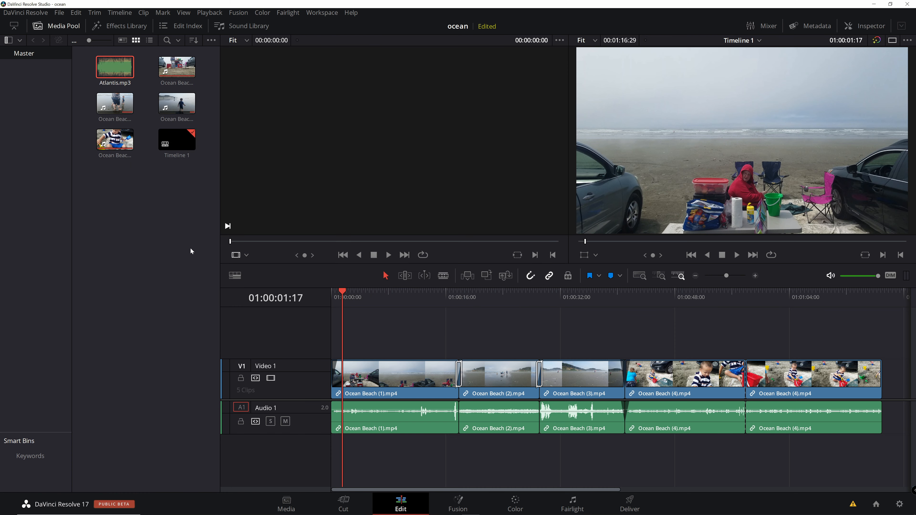
# Place Atlantis.mp3 at the start of the timeline on a new Audio 2 track below the clip audio.
pyautogui.click(115, 67)
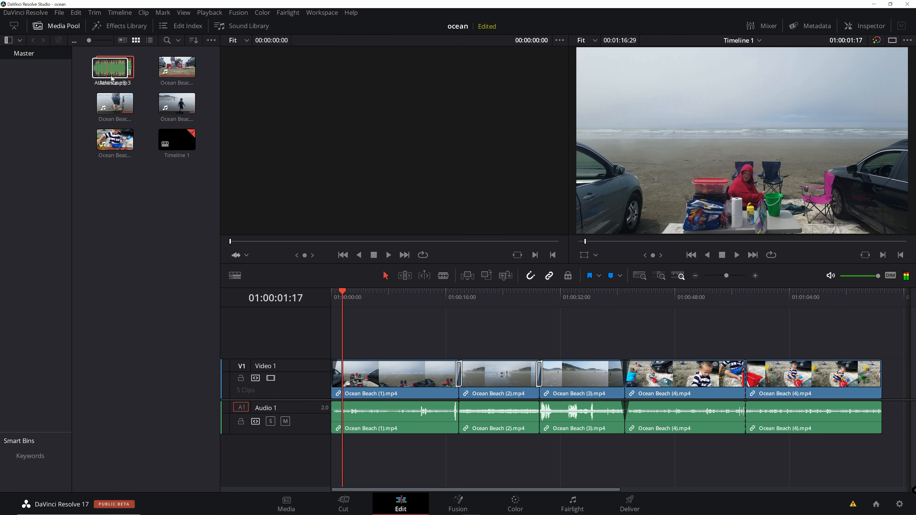
pyautogui.moveTo(115, 67); pyautogui.dragTo(338, 448)
pyautogui.moveTo(355, 490)
pyautogui.mouseDown()
pyautogui.moveTo(365, 490)
pyautogui.moveTo(353, 489)
pyautogui.mouseUp()
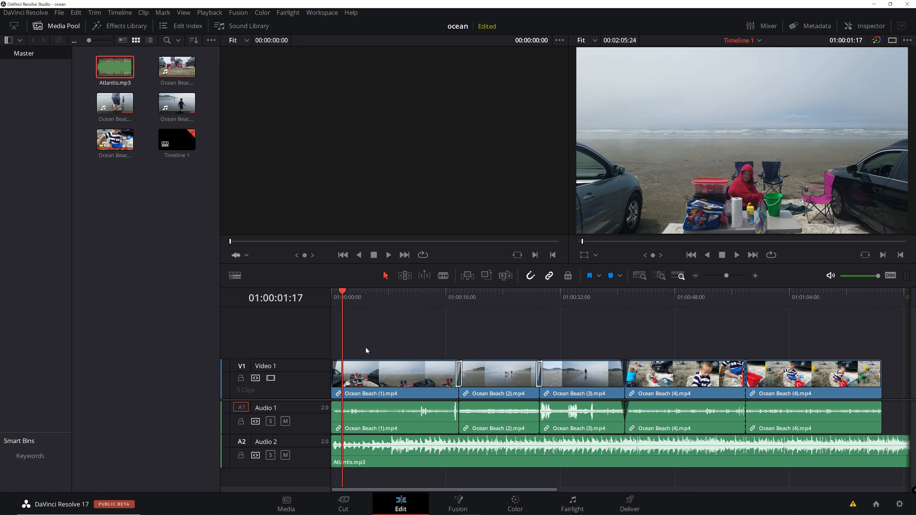
# Mute the Audio 1 track and unlink the video and audio of all the Ocean Beach clips.
pyautogui.click(288, 423)
pyautogui.moveTo(821, 335); pyautogui.dragTo(392, 430)
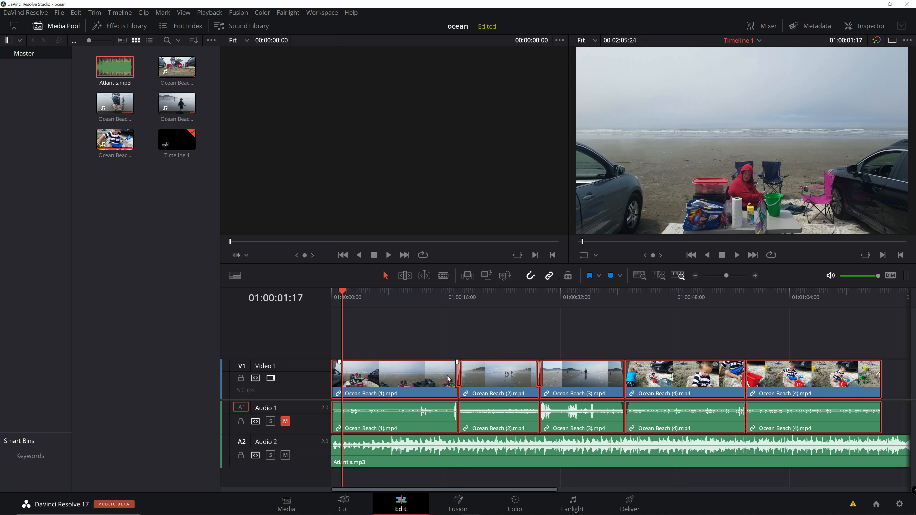
pyautogui.rightClick(423, 393)
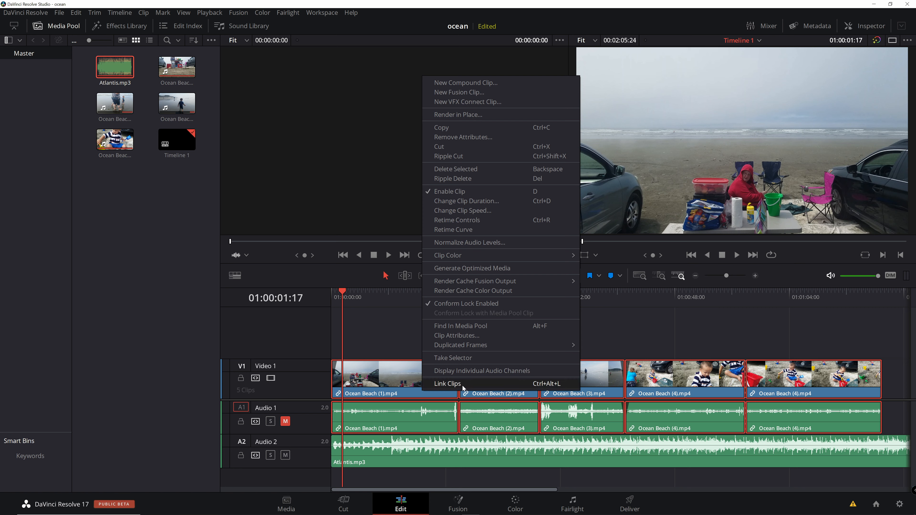
pyautogui.click(447, 384)
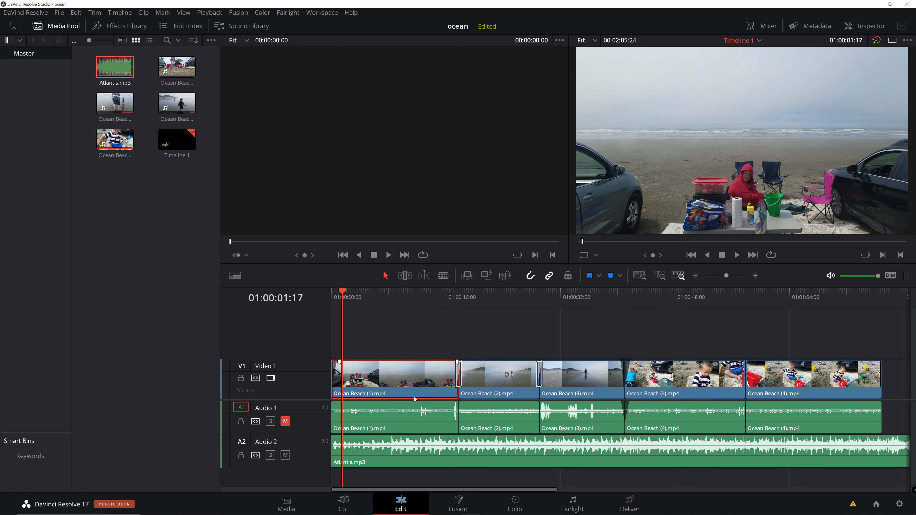
pyautogui.click(517, 396)
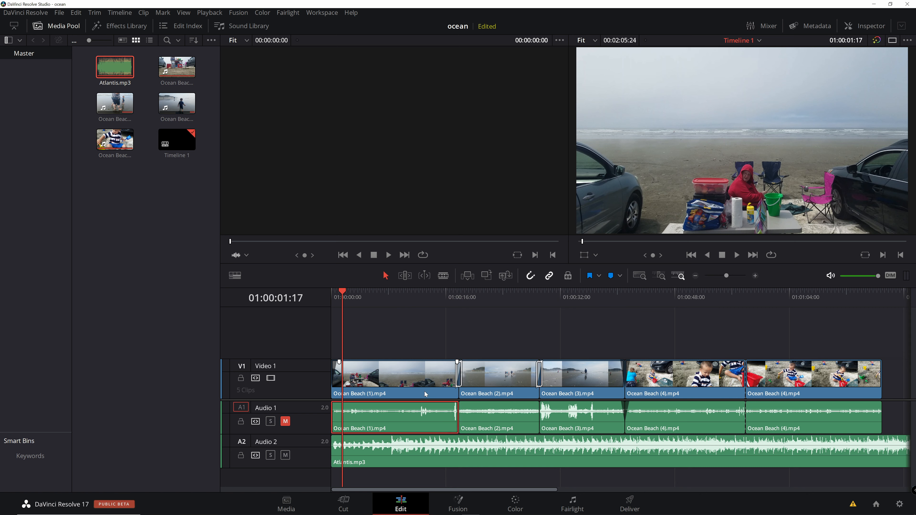
# Delete all five Ocean Beach audio clips from Audio 1, keeping their video and the music.
pyautogui.click(787, 416)
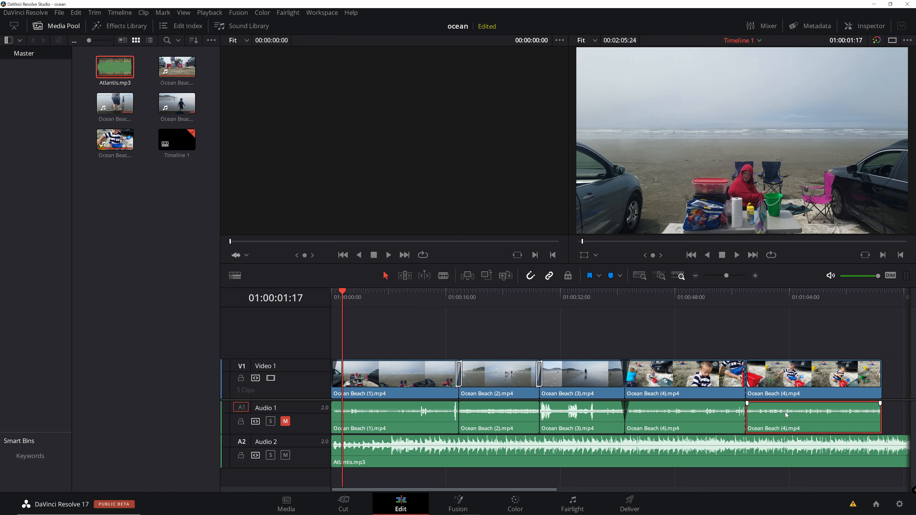
pyautogui.keyDown('ctrl'); pyautogui.click(689, 421); pyautogui.keyUp('ctrl')
pyautogui.keyDown('ctrl'); pyautogui.click(563, 420); pyautogui.keyUp('ctrl')
pyautogui.keyDown('ctrl'); pyautogui.click(506, 417); pyautogui.keyUp('ctrl')
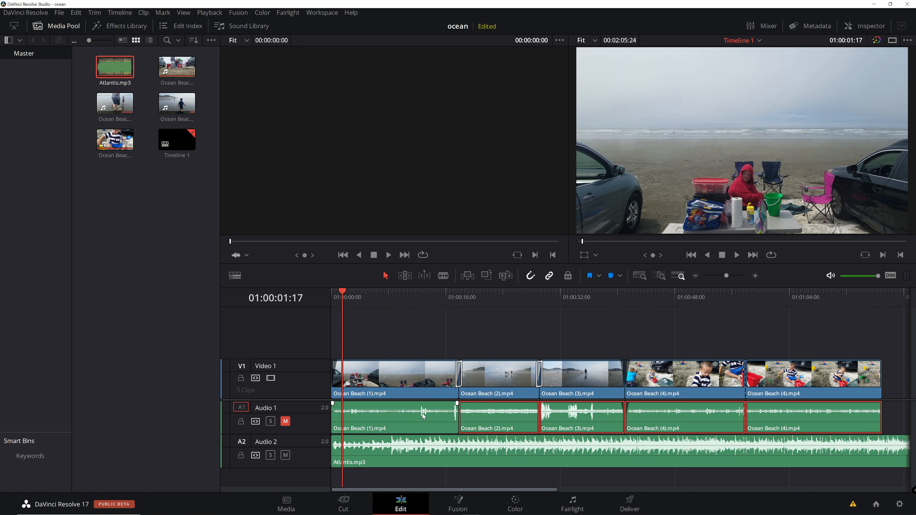
pyautogui.keyDown('ctrl'); pyautogui.click(422, 416); pyautogui.keyUp('ctrl')
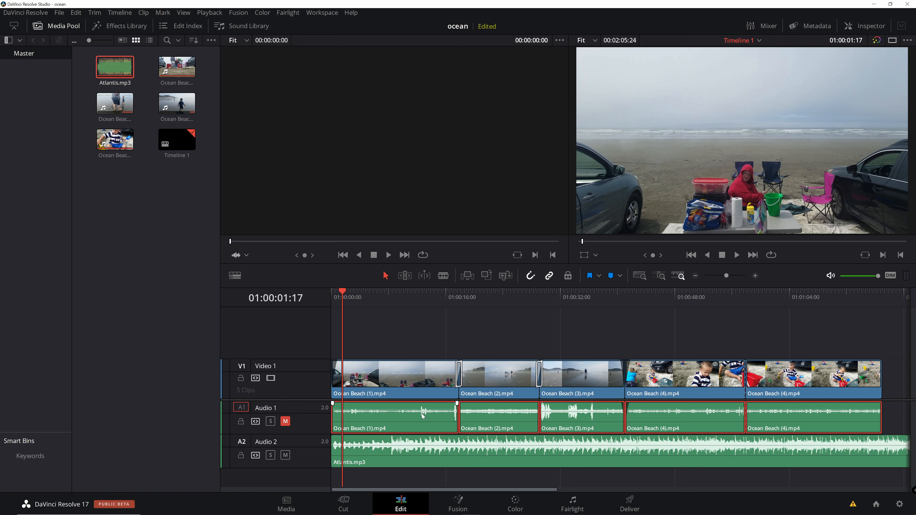
pyautogui.press('Delete')
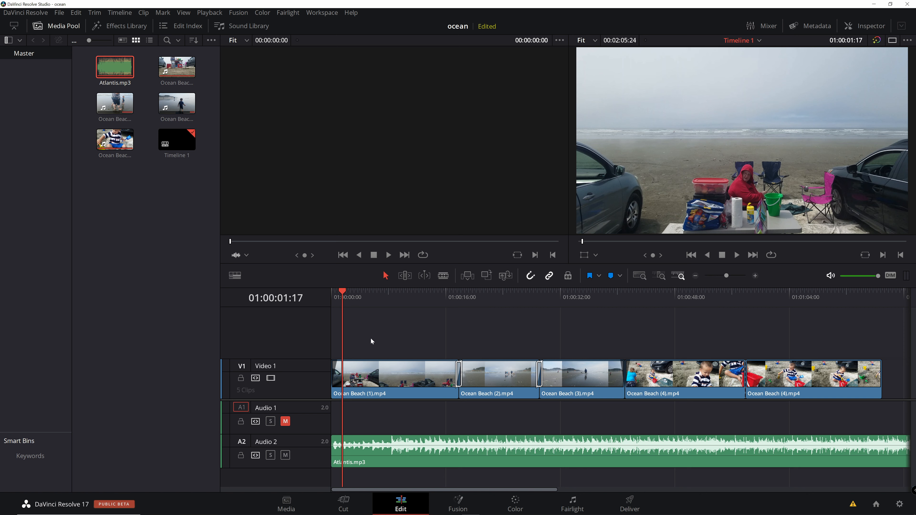
# Link all the Ocean Beach video clips together with Atlantis.mp3 on Audio 2.
pyautogui.moveTo(371, 338); pyautogui.dragTo(863, 471)
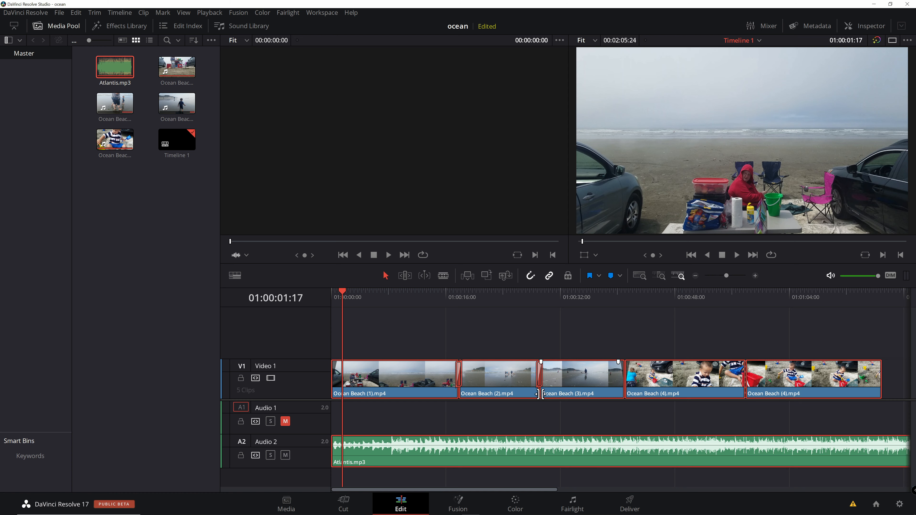
pyautogui.rightClick(434, 391)
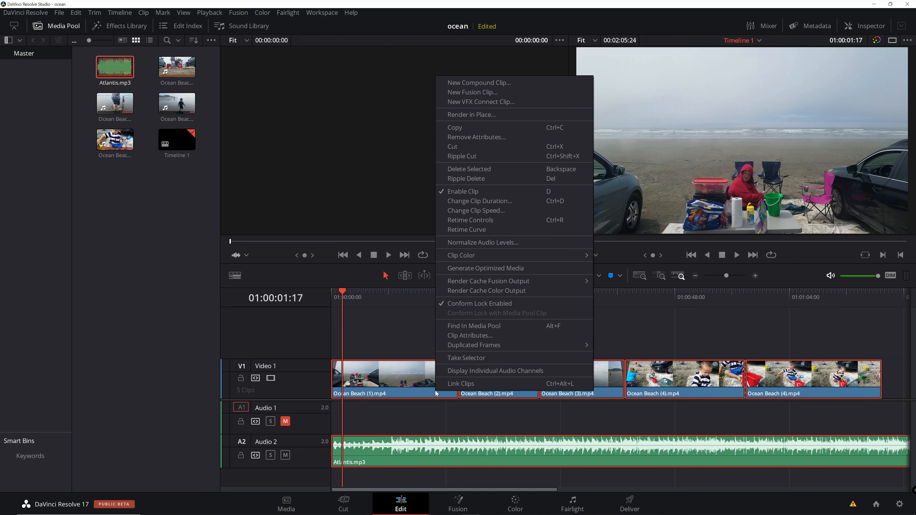
pyautogui.click(455, 384)
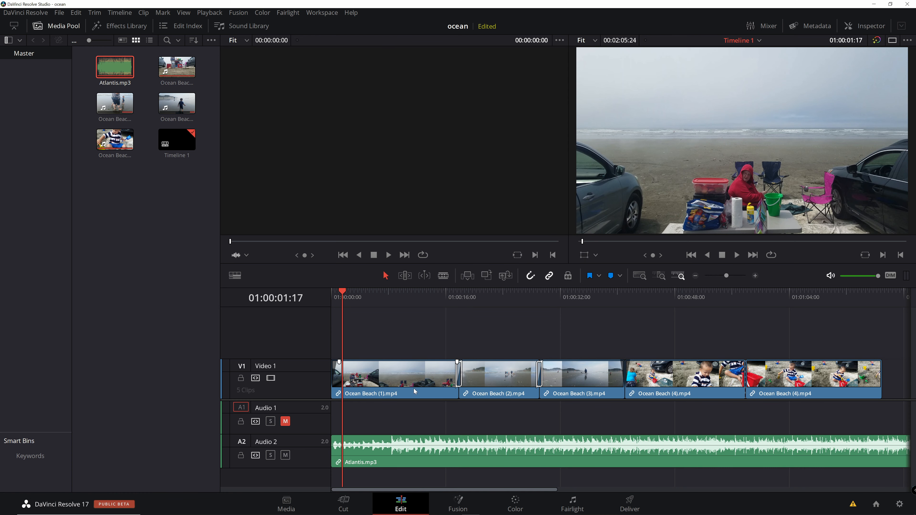
pyautogui.moveTo(414, 389); pyautogui.dragTo(387, 402)
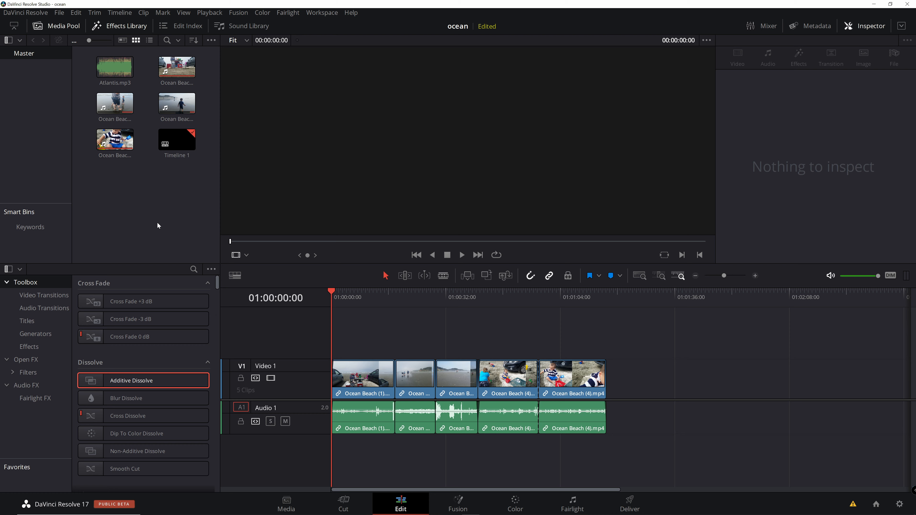
# Add a basic Text title on a new Video 2 track, starting above the second Ocean Beach clip.
pyautogui.click(126, 27)
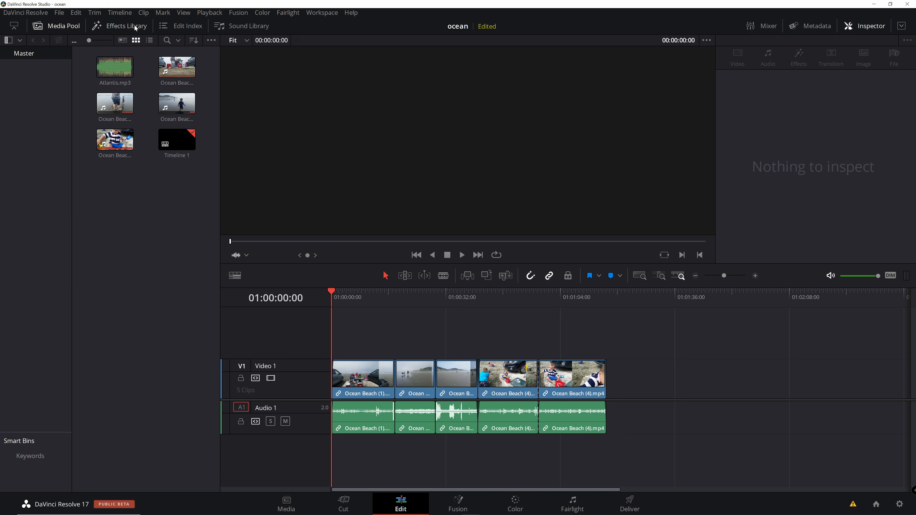
pyautogui.click(115, 28)
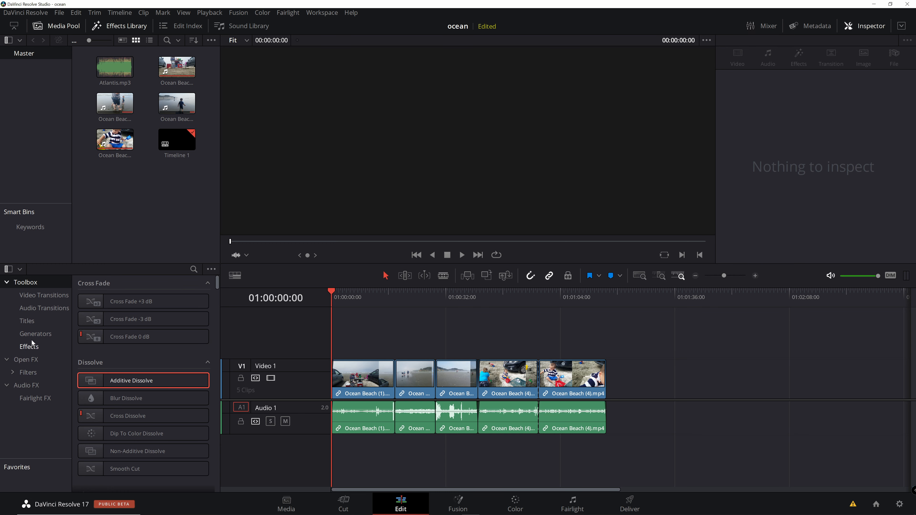
pyautogui.click(26, 323)
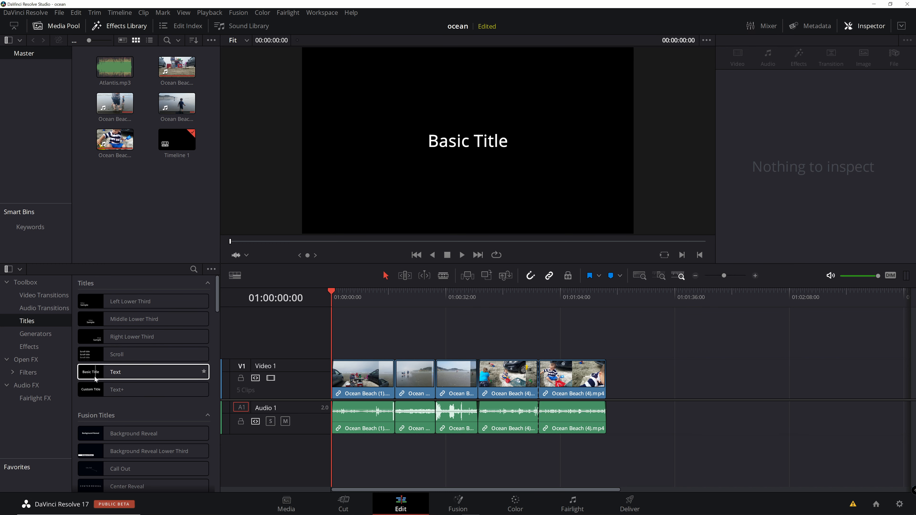
pyautogui.click(102, 373)
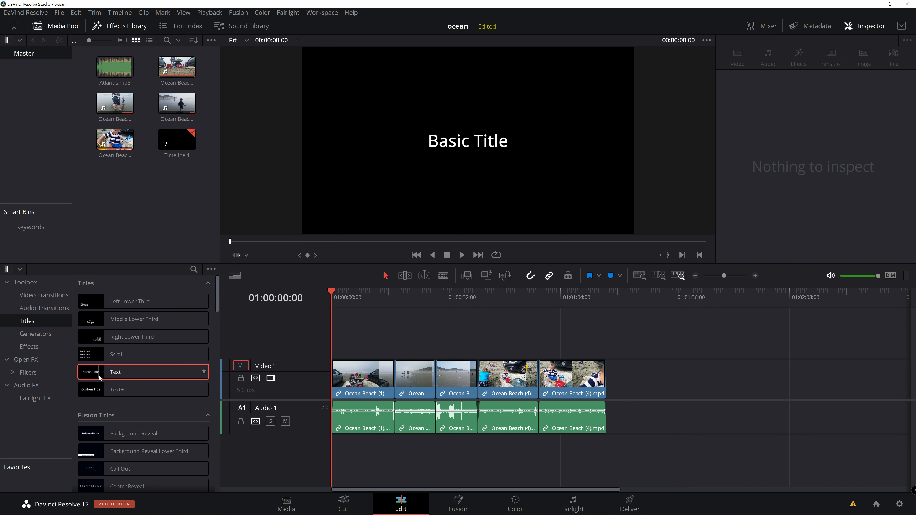
pyautogui.moveTo(97, 375); pyautogui.dragTo(400, 352)
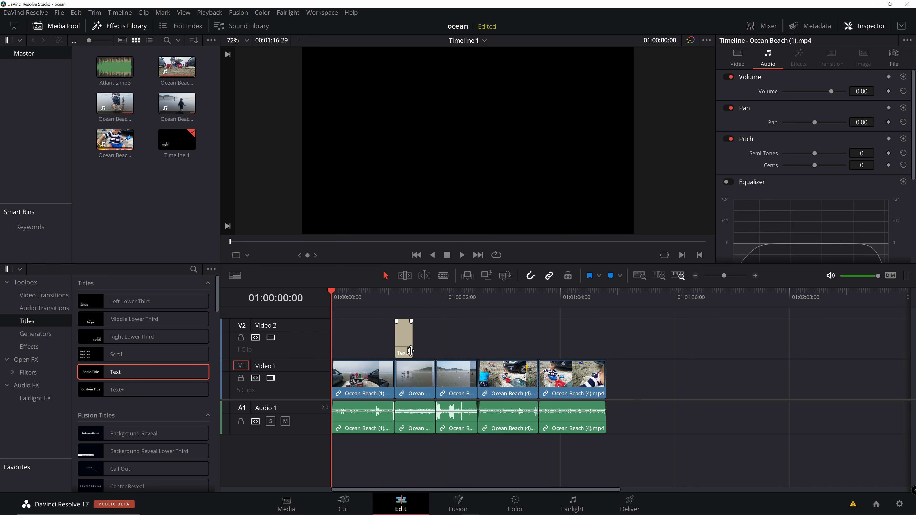
# Replace the wording of the title on Video 2 with "test title".
pyautogui.click(404, 337)
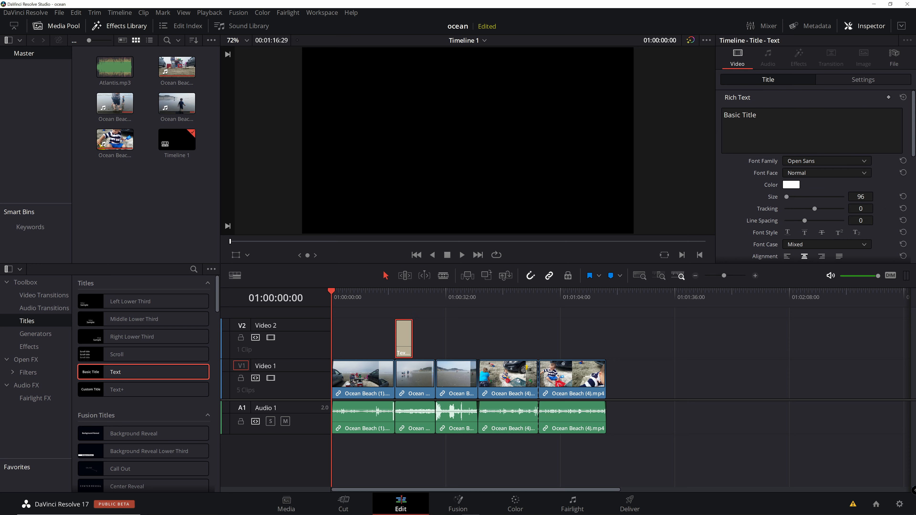
pyautogui.click(759, 115)
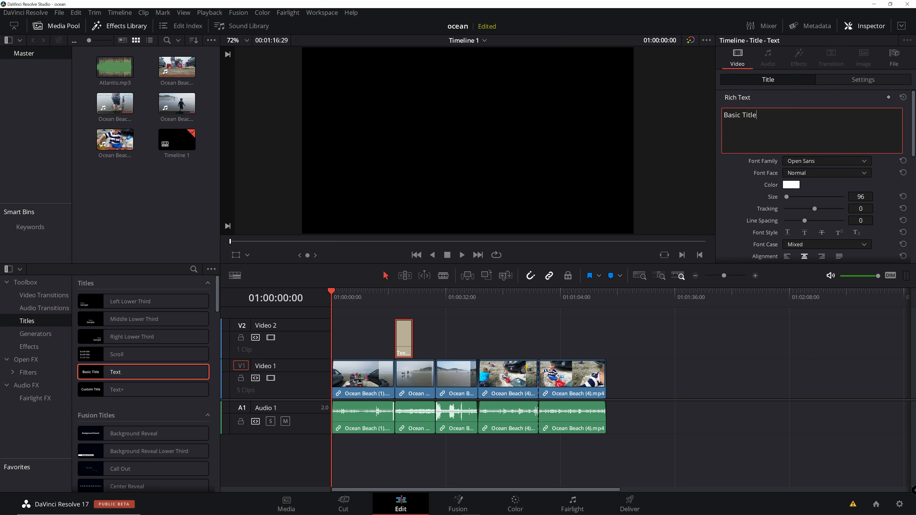
pyautogui.press('BackSpace')
pyautogui.press('BackSpace')
pyautogui.press('BackSpace')
pyautogui.press('BackSpace')
pyautogui.press('BackSpace')
pyautogui.press('BackSpace')
pyautogui.press('BackSpace')
pyautogui.press('BackSpace')
pyautogui.press('BackSpace')
pyautogui.write('test title')
# Move the playhead to the title at 01:00:17:26 and set its text size to 334.
pyautogui.moveTo(332, 293); pyautogui.dragTo(393, 296)
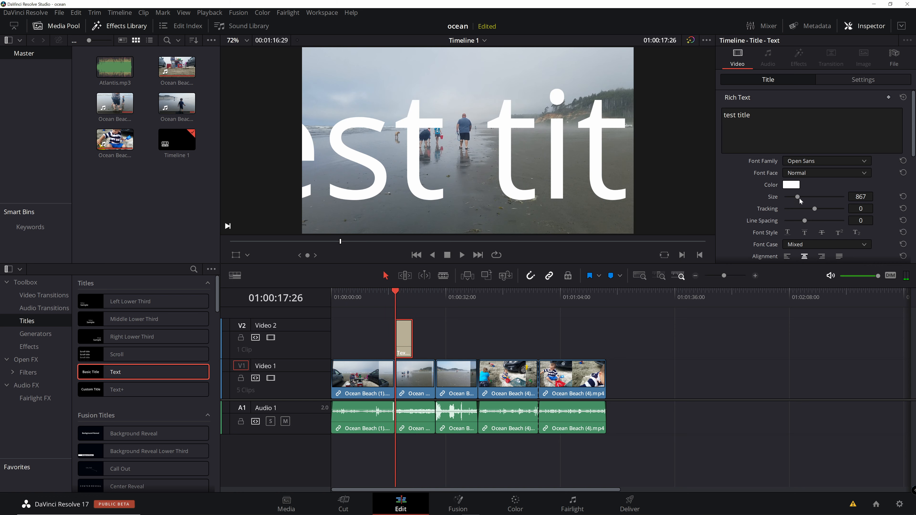
pyautogui.moveTo(800, 201); pyautogui.dragTo(790, 199)
# Try the title at position X 917, Y 822, with zoom 0.790 and a rotation angle of -68.7.
pyautogui.scroll(-1, 840, 197)
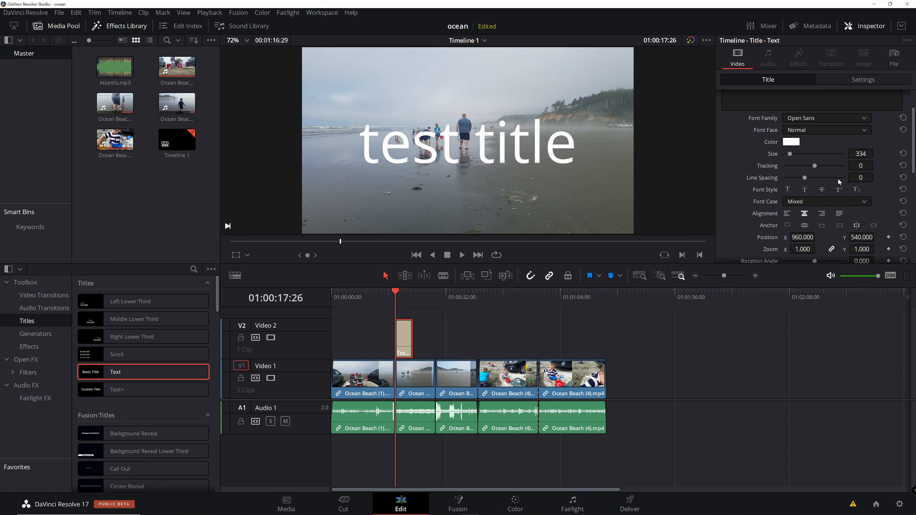
pyautogui.scroll(-2, 829, 172)
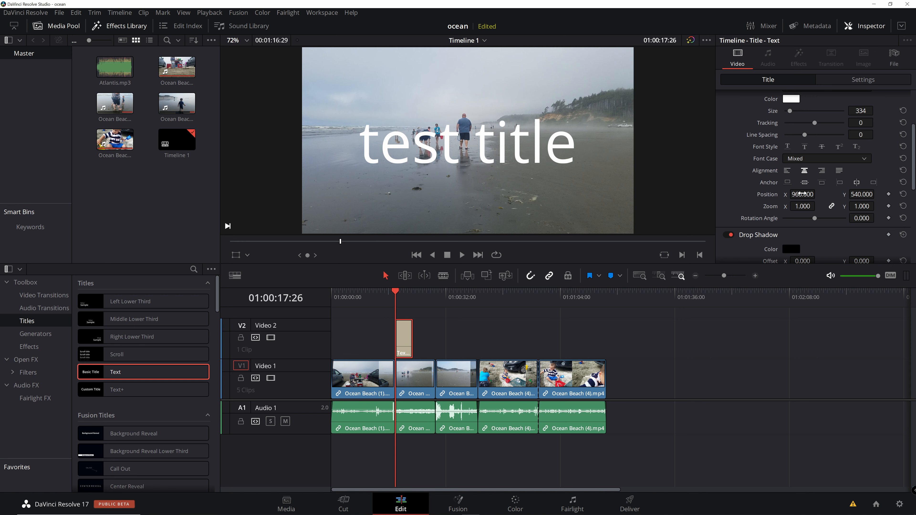
pyautogui.moveTo(798, 194)
pyautogui.mouseDown()
pyautogui.moveTo(835, 193)
pyautogui.moveTo(793, 194)
pyautogui.mouseUp()
pyautogui.moveTo(861, 195)
pyautogui.mouseDown()
pyautogui.moveTo(877, 194)
pyautogui.moveTo(840, 195)
pyautogui.moveTo(803, 211)
pyautogui.moveTo(820, 218)
pyautogui.moveTo(809, 218)
pyautogui.mouseUp()
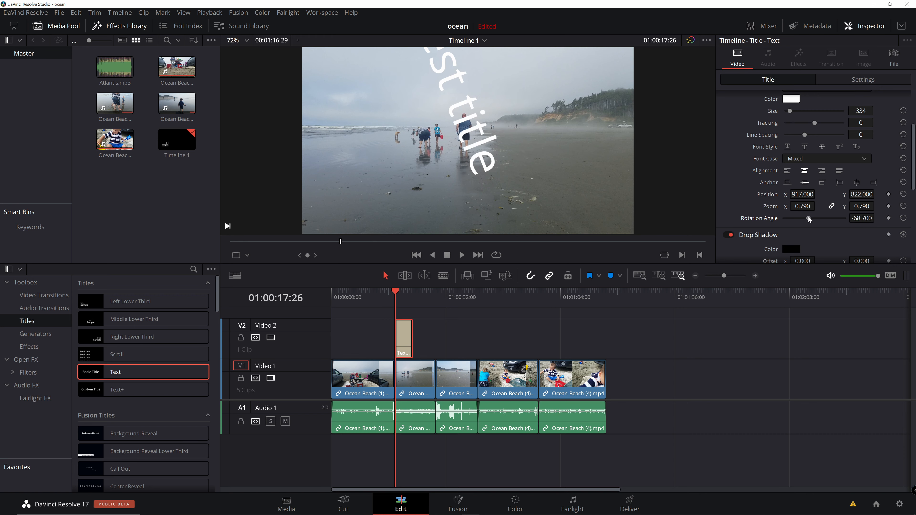
# Try increasing the outline width of the title's background.
pyautogui.scroll(-3, 824, 236)
pyautogui.scroll(-3, 812, 225)
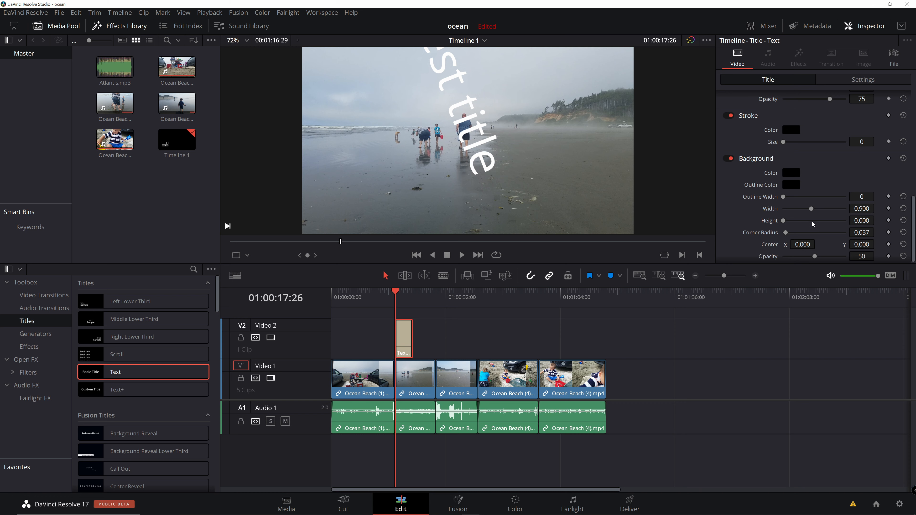
pyautogui.moveTo(781, 197); pyautogui.dragTo(806, 198)
# Undo the title's background outline, rotation, zoom and position changes, keeping its text and size.
pyautogui.scroll(6, 843, 209)
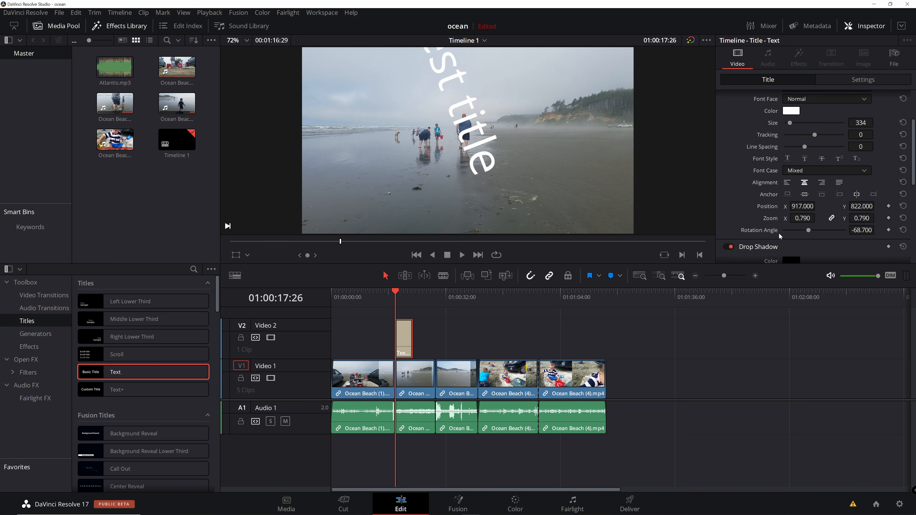
pyautogui.hotkey('ctrl', 'z')
pyautogui.hotkey('ctrl', 'z')
pyautogui.hotkey('ctrl', 'z')
pyautogui.hotkey('ctrl', 'z')
pyautogui.hotkey('ctrl', 'z')
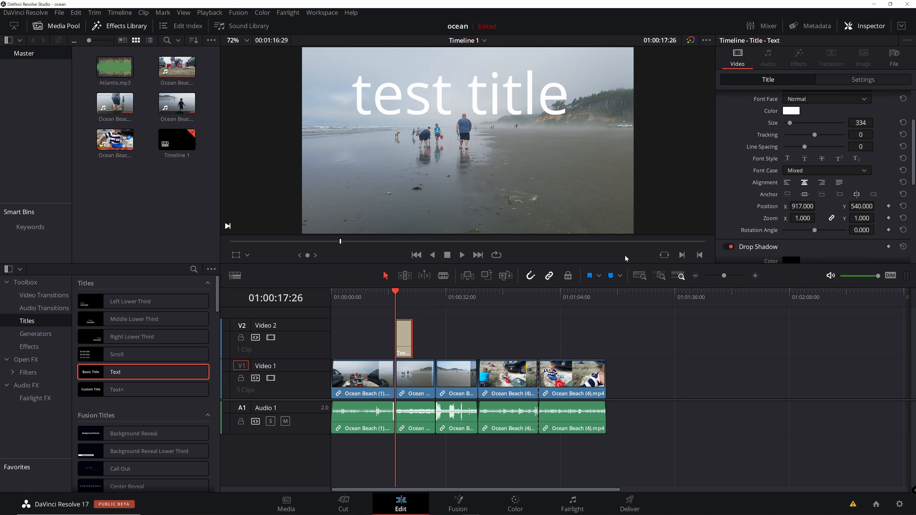
pyautogui.hotkey('ctrl', 'z')
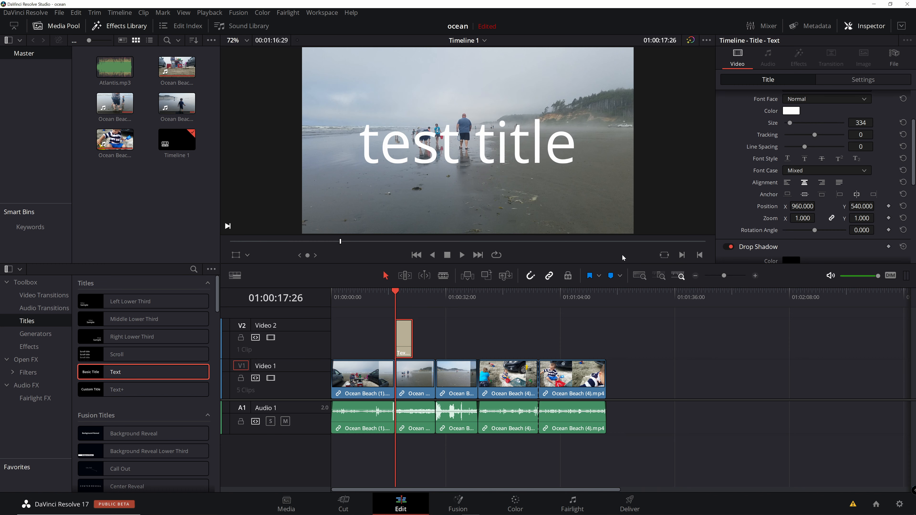